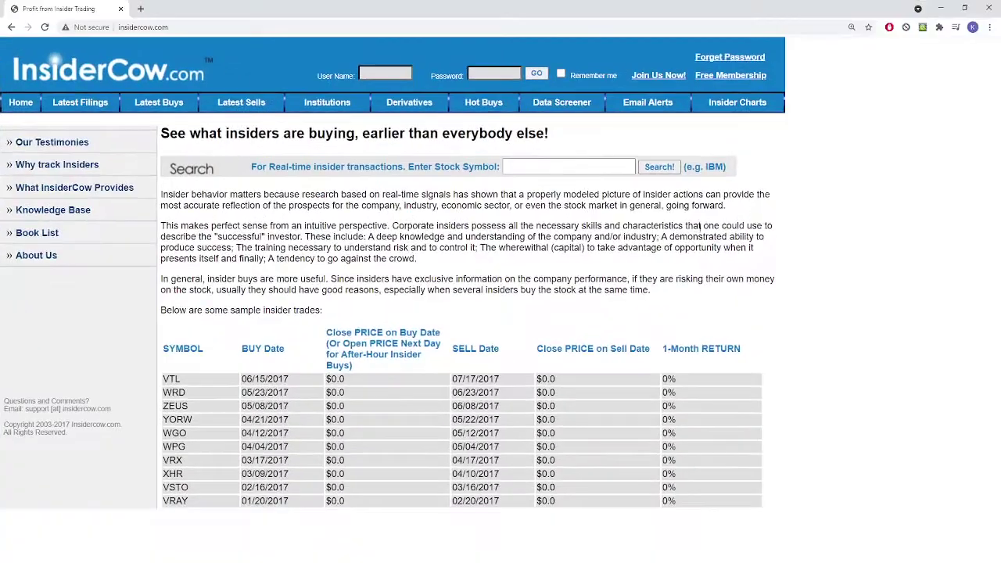
- Search InsiderCow for real-time insider transactions under the stock symbol pfe
{"action": "key", "text": "F11"}
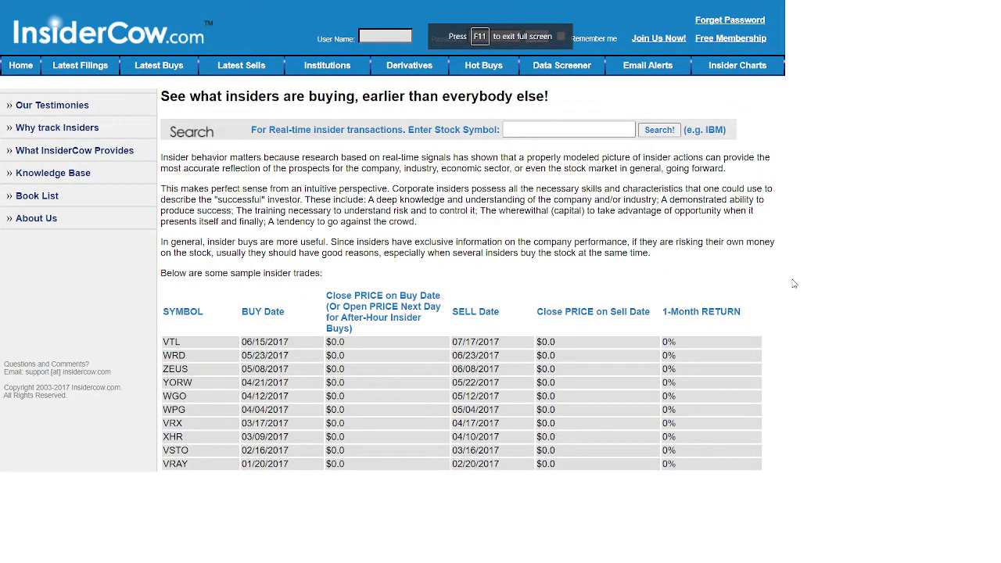
{"action": "key", "text": "F11"}
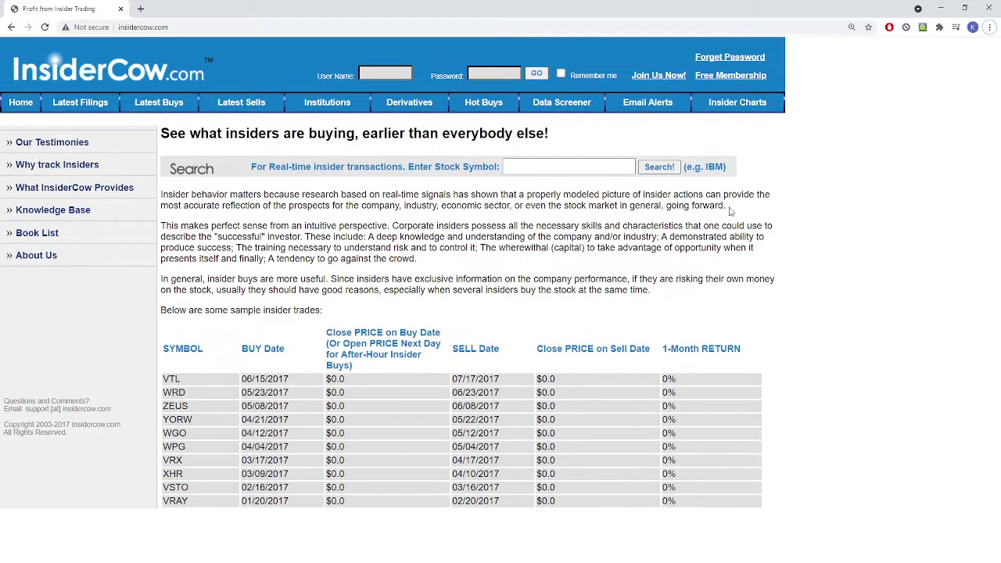
{"action": "left_click_drag", "start_coordinate": [500, 8], "coordinate": [469, 1]}
{"action": "left_click", "coordinate": [579, 169]}
{"action": "type", "text": "pfe"}
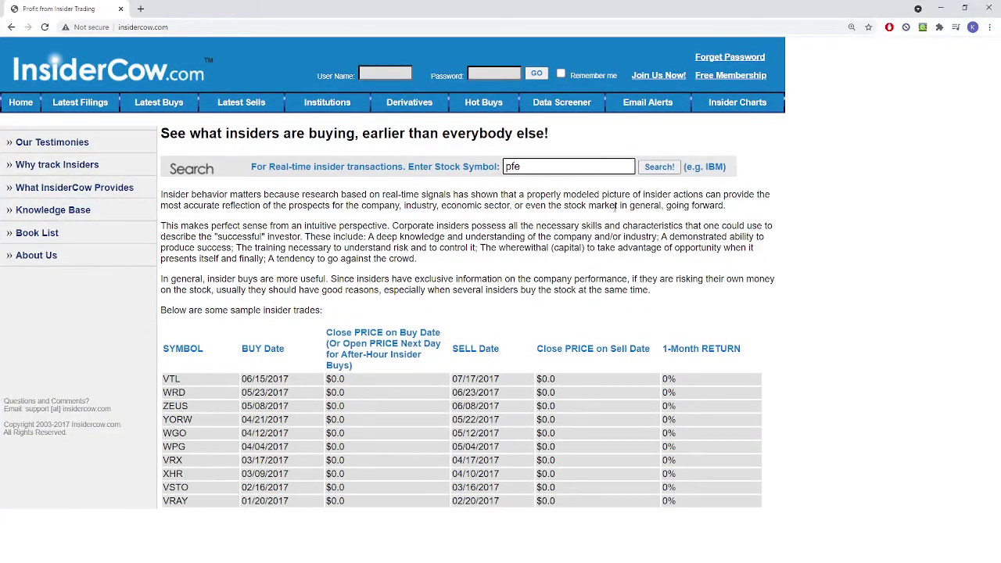
{"action": "left_click_drag", "start_coordinate": [518, 6], "coordinate": [414, 60]}
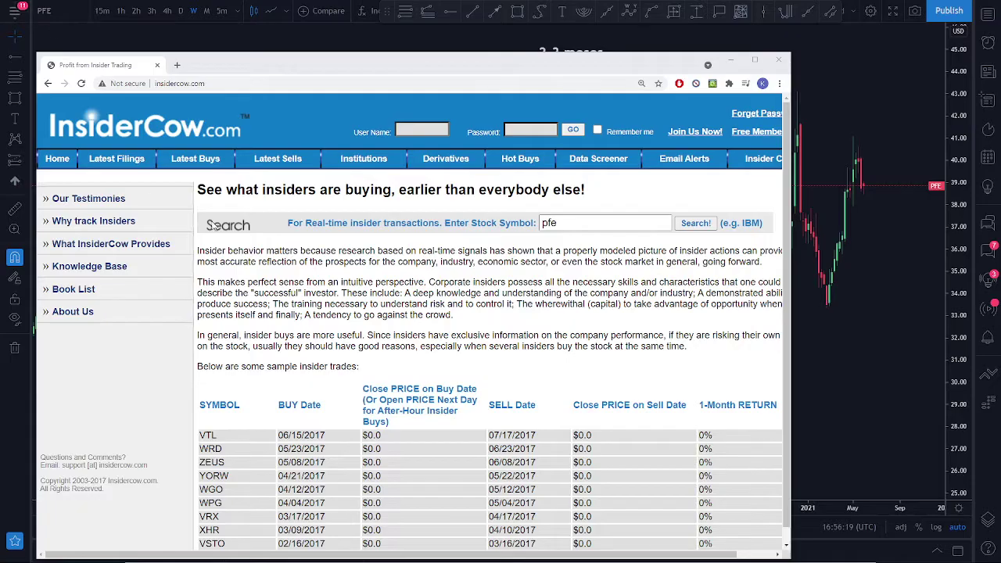
{"action": "double_click", "coordinate": [572, 65]}
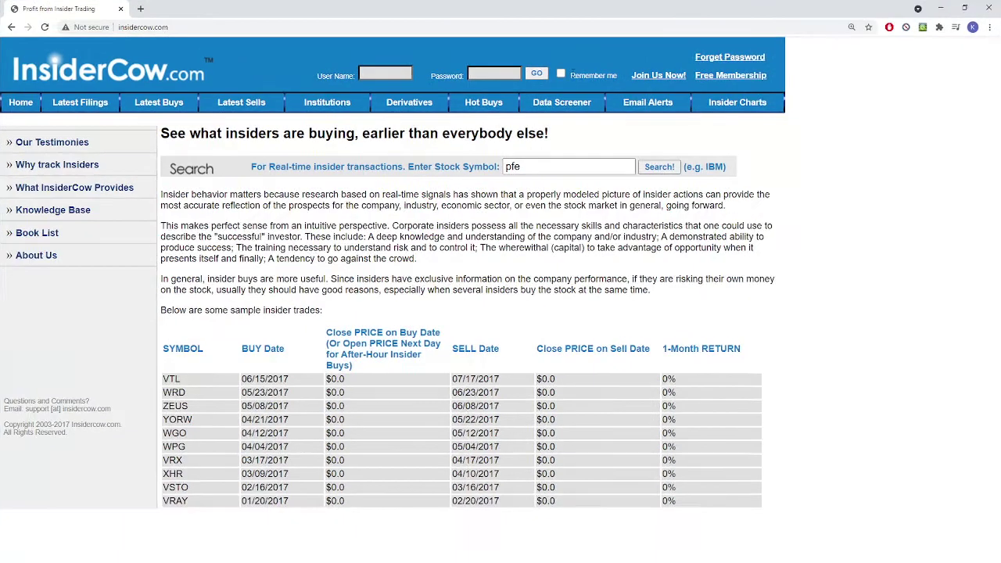
{"action": "left_click", "coordinate": [661, 167]}
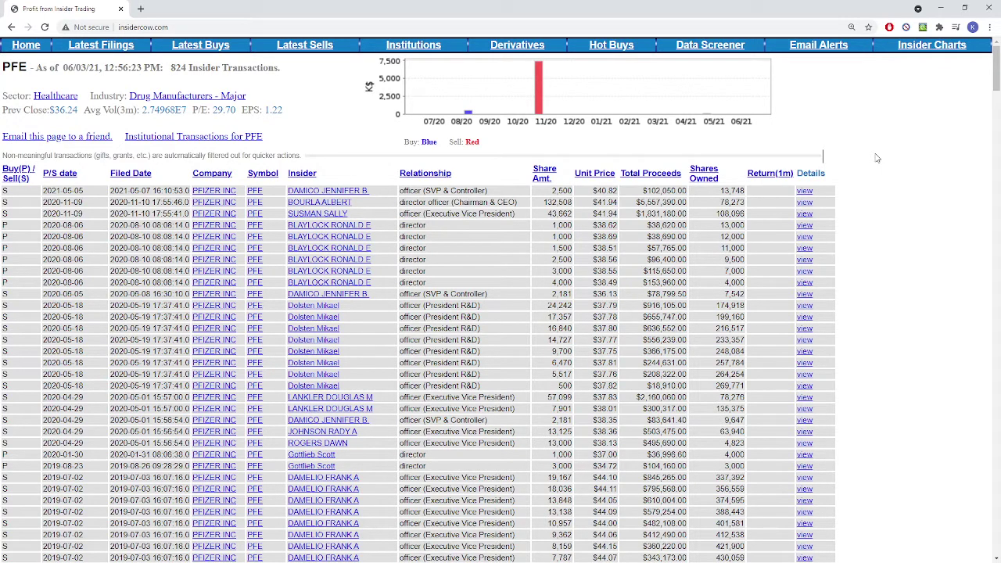
- Examine the PFE insider transaction list, particularly the Chairman & CEO's sale dated 2020-11-09, with the table enlarged
{"action": "scroll", "coordinate": [877, 158], "scroll_direction": "down", "scroll_amount": 15}
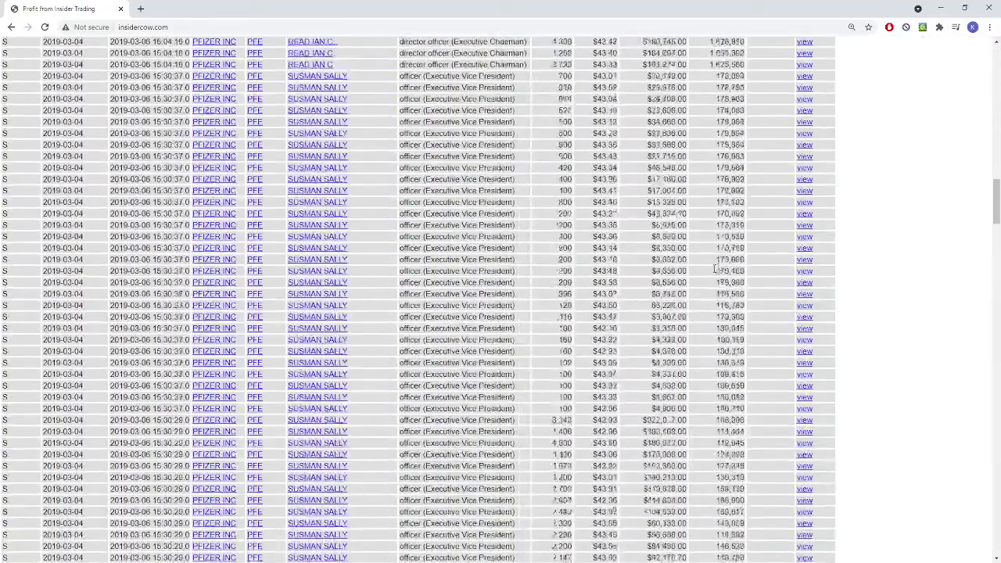
{"action": "scroll", "coordinate": [714, 270], "scroll_direction": "down", "scroll_amount": 8}
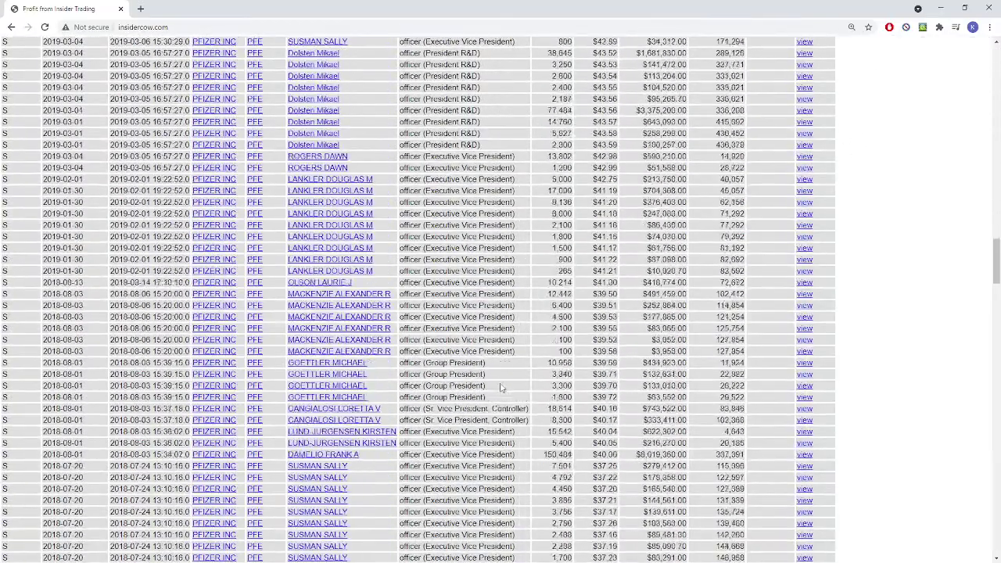
{"action": "scroll", "coordinate": [501, 388], "scroll_direction": "down", "scroll_amount": 10}
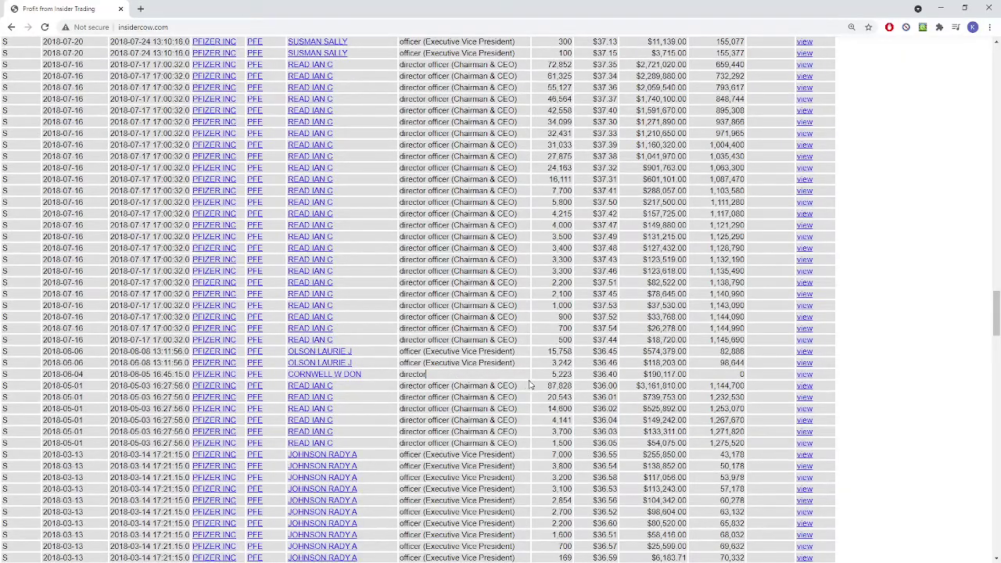
{"action": "scroll", "coordinate": [528, 384], "scroll_direction": "up", "scroll_amount": 20}
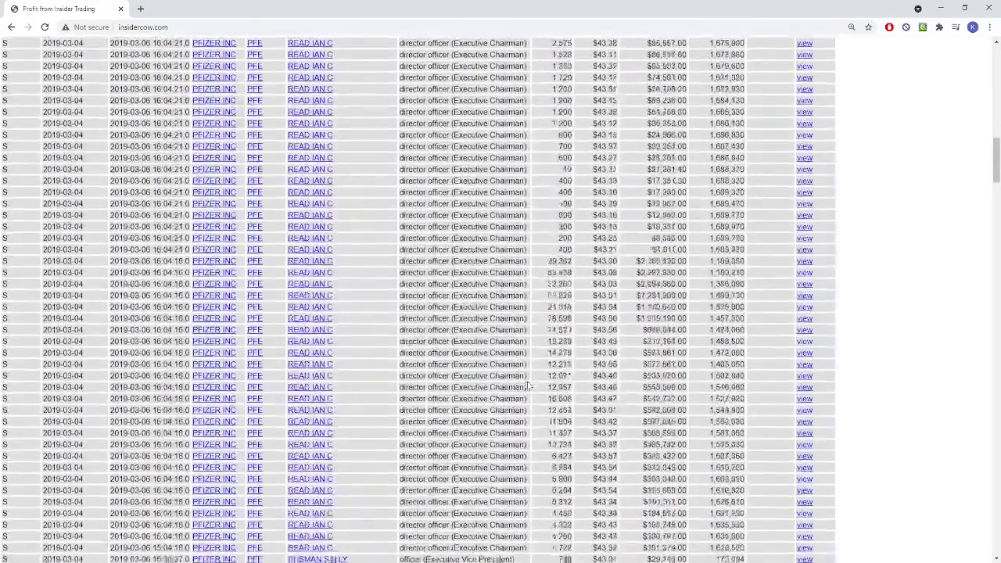
{"action": "scroll", "coordinate": [529, 385], "scroll_direction": "up", "scroll_amount": 20}
{"action": "scroll", "coordinate": [497, 393], "scroll_direction": "down", "scroll_amount": 1}
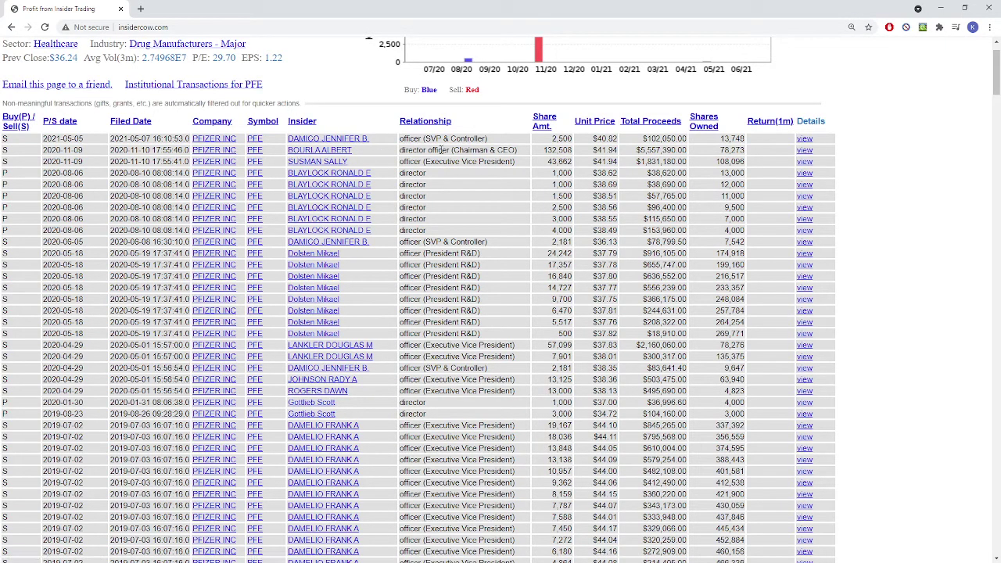
{"action": "triple_click", "coordinate": [361, 153]}
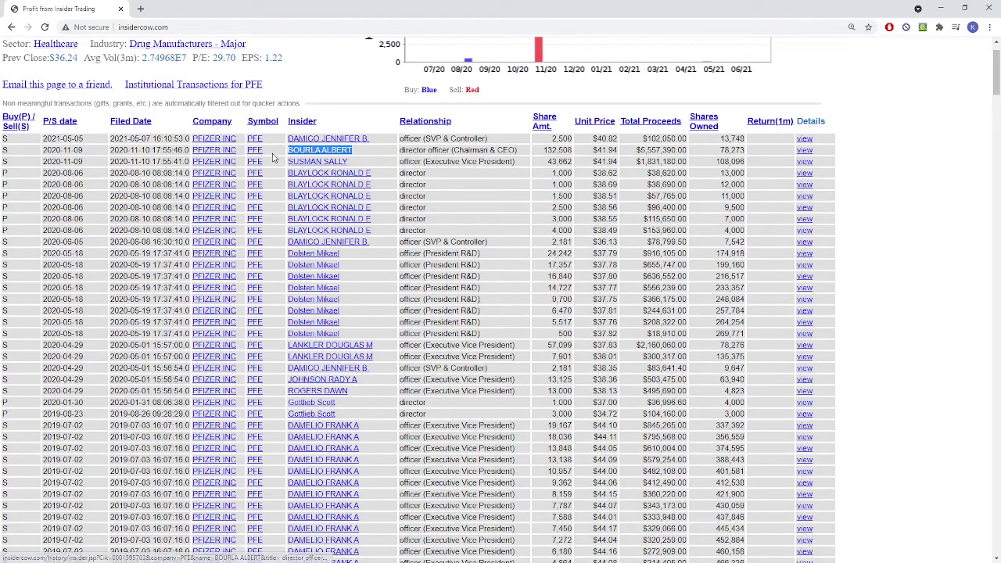
{"action": "left_click", "coordinate": [538, 157]}
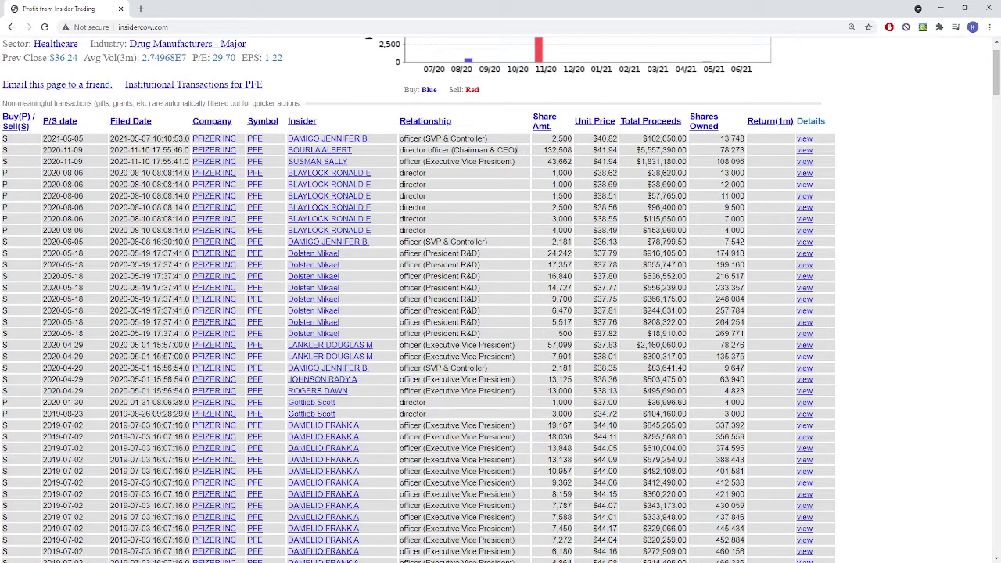
{"action": "key", "text": "ctrl+plus"}
{"action": "key", "text": "ctrl+plus"}
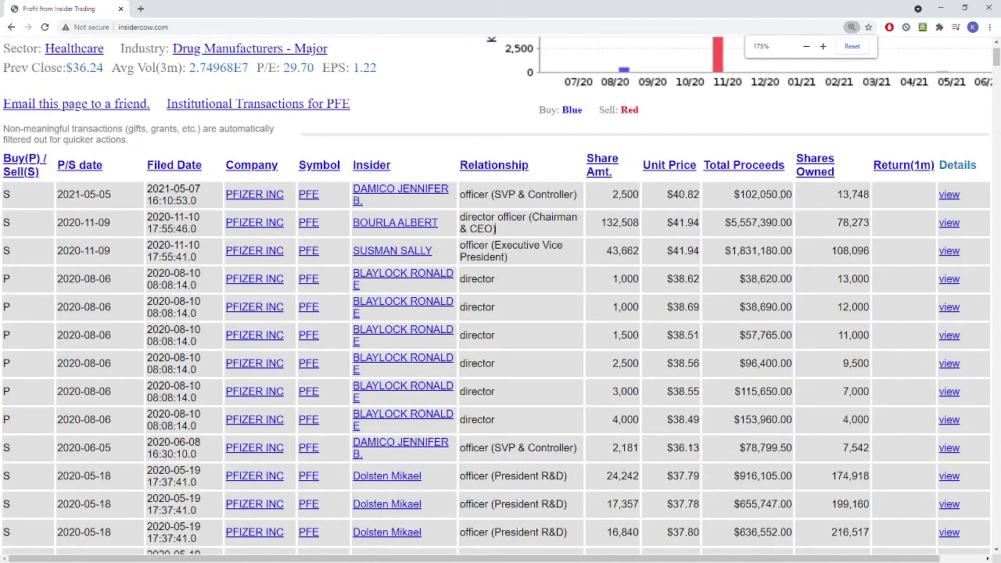
{"action": "key", "text": "ctrl+minus"}
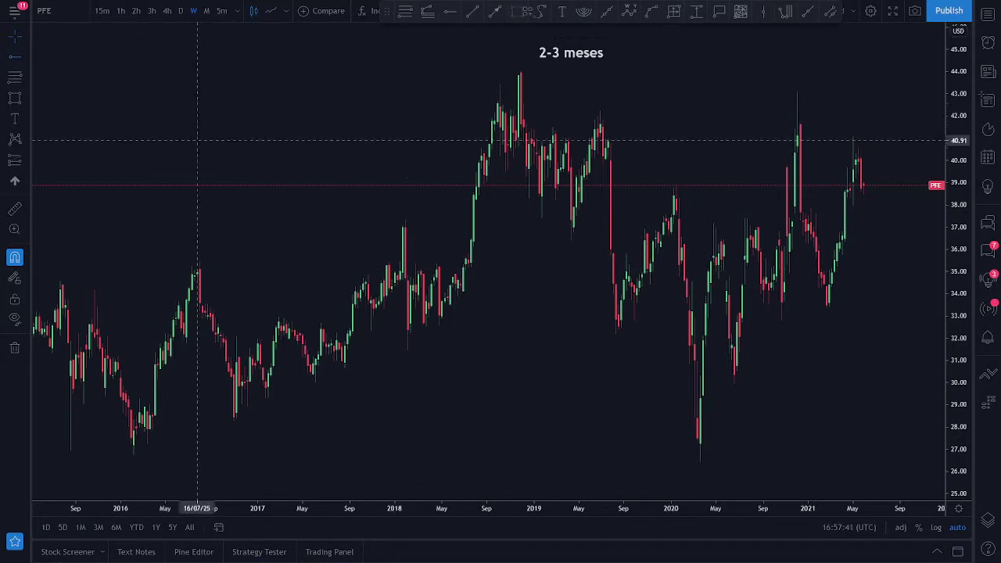
- On the TradingView PFE weekly chart, draw a horizontal ray at about 42.12 and check it against the InsiderCow sales table
{"action": "left_click", "coordinate": [244, 113]}
{"action": "scroll", "coordinate": [556, 112], "scroll_direction": "up", "scroll_amount": 1}
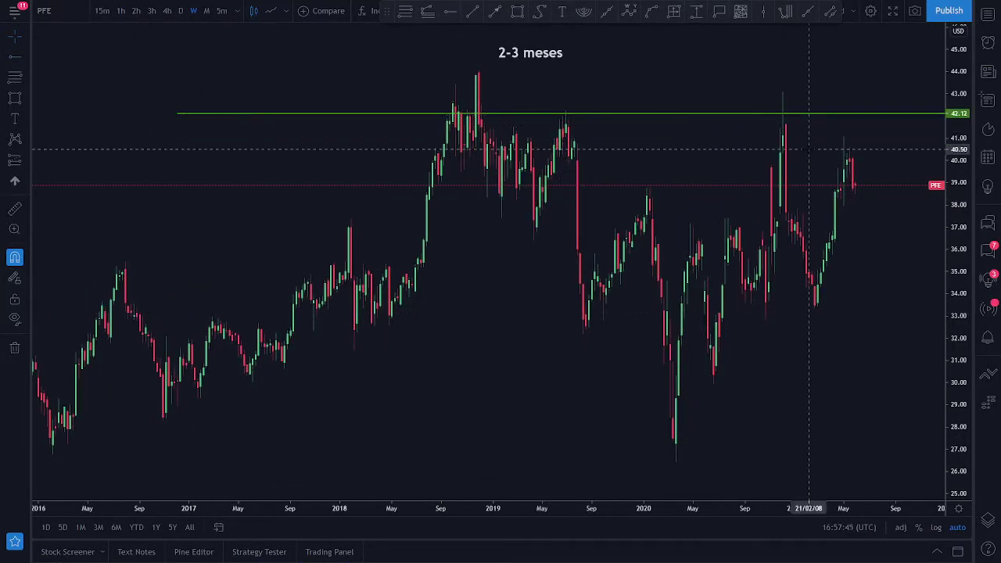
{"action": "left_click_drag", "start_coordinate": [813, 270], "coordinate": [778, 290]}
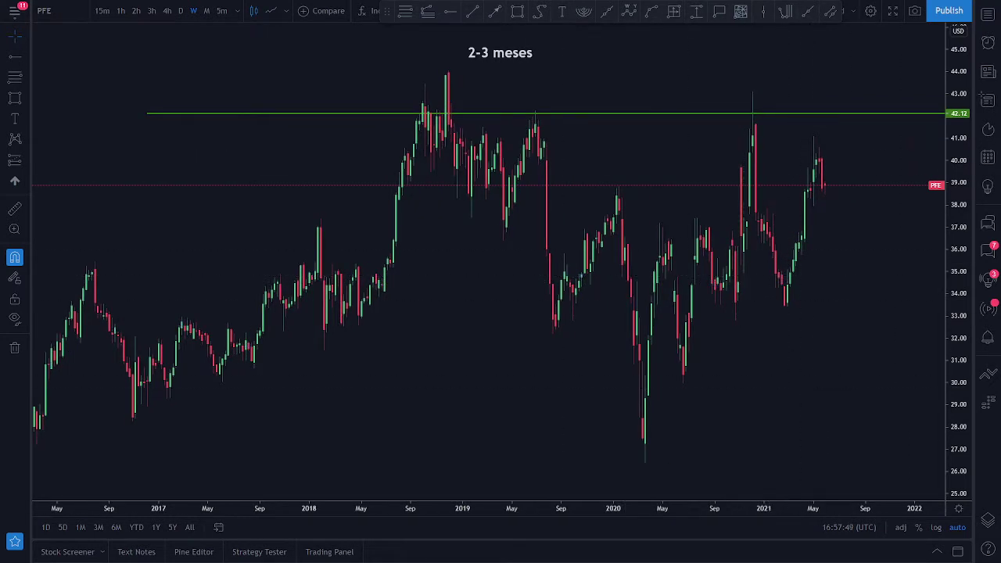
{"action": "key", "text": "alt+Tab"}
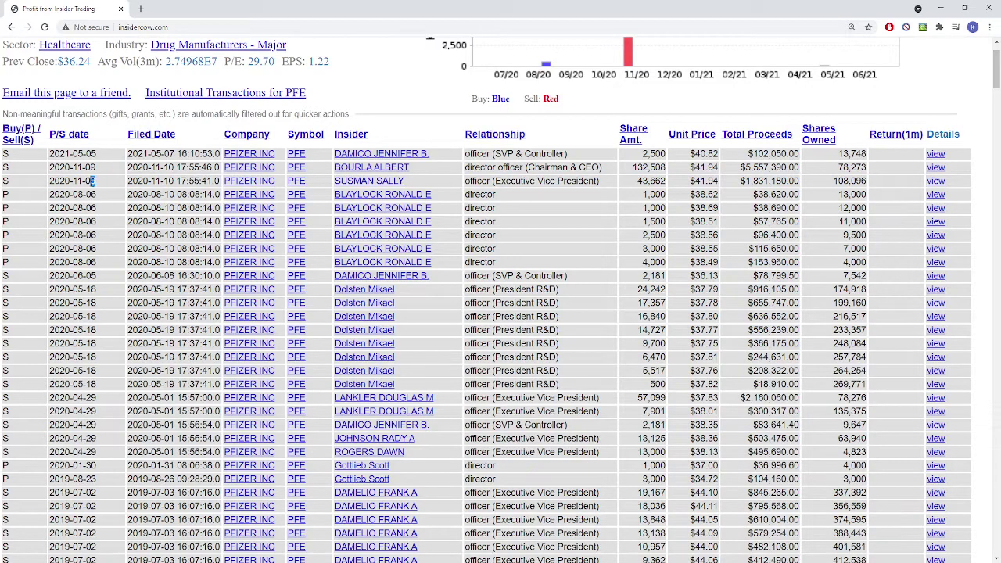
{"action": "left_click", "coordinate": [940, 8]}
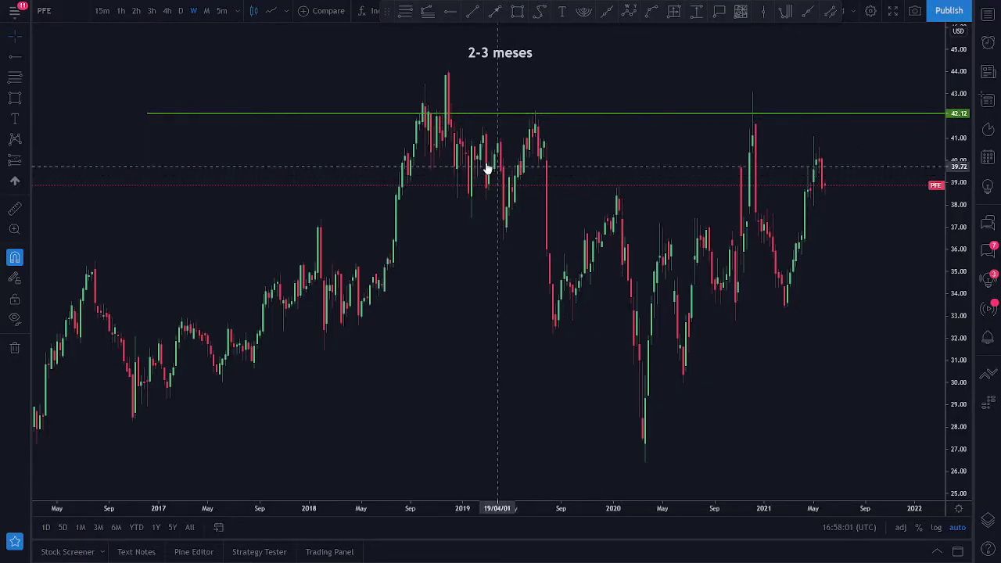
- Change the chart label "2-3 meses" to "42.00" and place it just above the horizontal ray near early 2019
{"action": "left_click_drag", "start_coordinate": [473, 117], "coordinate": [575, 108]}
{"action": "double_click", "coordinate": [588, 54]}
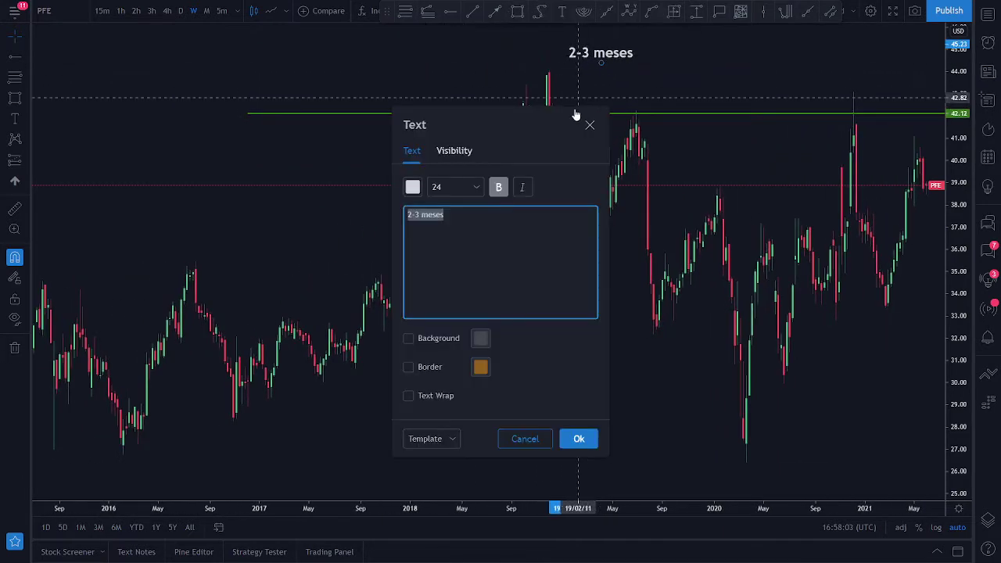
{"action": "key", "text": "Escape"}
{"action": "left_click_drag", "start_coordinate": [587, 52], "coordinate": [587, 92]}
{"action": "double_click", "coordinate": [589, 94]}
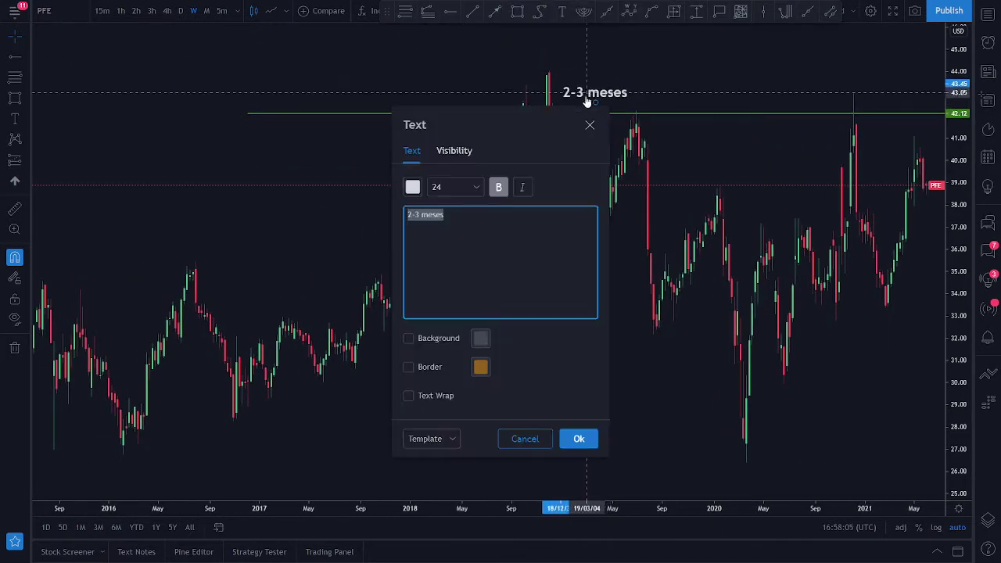
{"action": "type", "text": "42.00"}
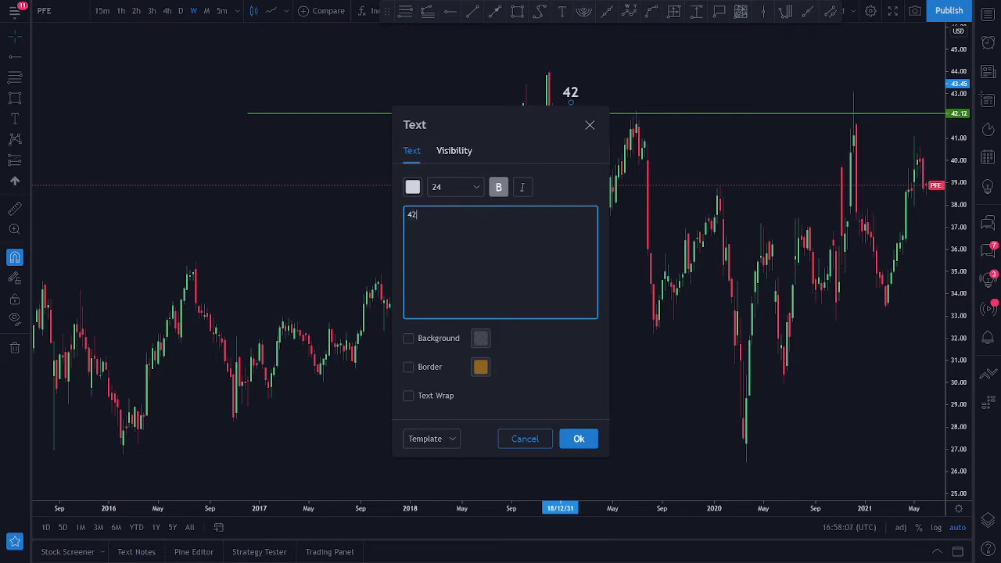
{"action": "left_click", "coordinate": [579, 439]}
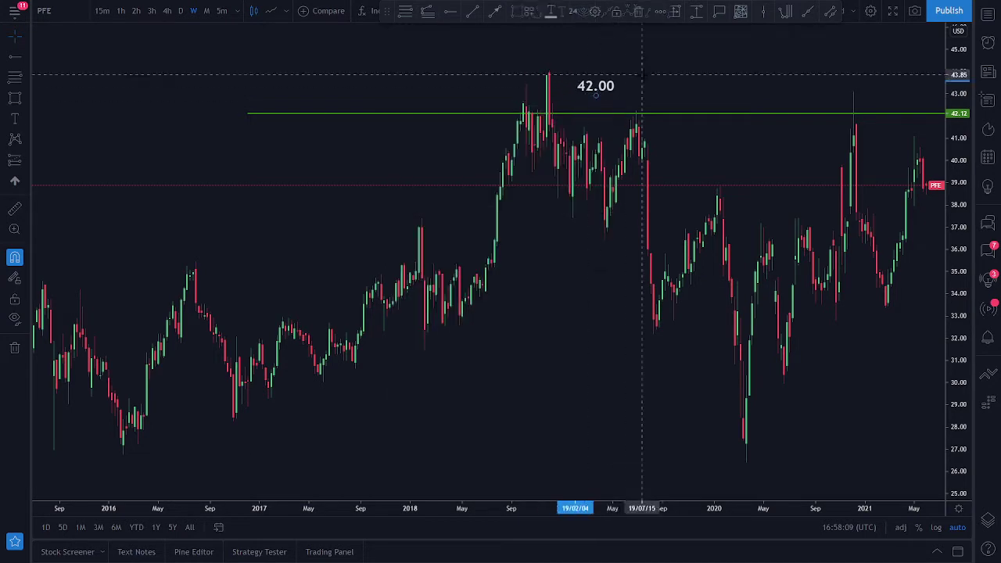
- Draw a rectangle over the late-2018 peak from about 41.4 to 42.8 around the ray, and shift the 42.00 label clear of it
{"action": "scroll", "coordinate": [710, 86], "scroll_direction": "down", "scroll_amount": 3}
{"action": "left_click_drag", "start_coordinate": [398, 268], "coordinate": [642, 271]}
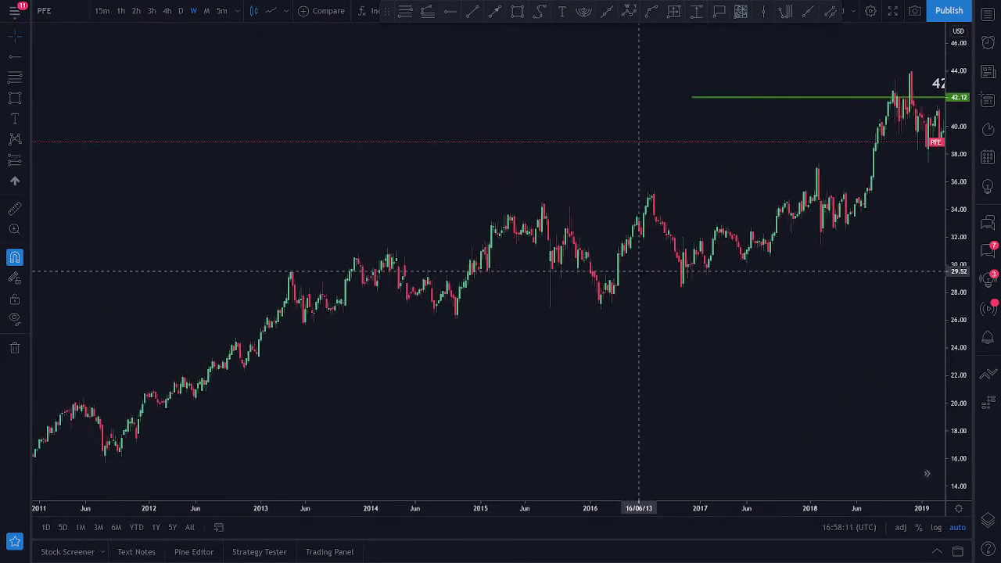
{"action": "scroll", "coordinate": [742, 340], "scroll_direction": "up", "scroll_amount": 4}
{"action": "mouse_move", "coordinate": [923, 86]}
{"action": "left_mouse_down"}
{"action": "mouse_move", "coordinate": [894, 94]}
{"action": "mouse_move", "coordinate": [905, 123]}
{"action": "left_mouse_up"}
{"action": "left_click", "coordinate": [14, 97]}
{"action": "left_click_drag", "start_coordinate": [707, 141], "coordinate": [691, 152]}
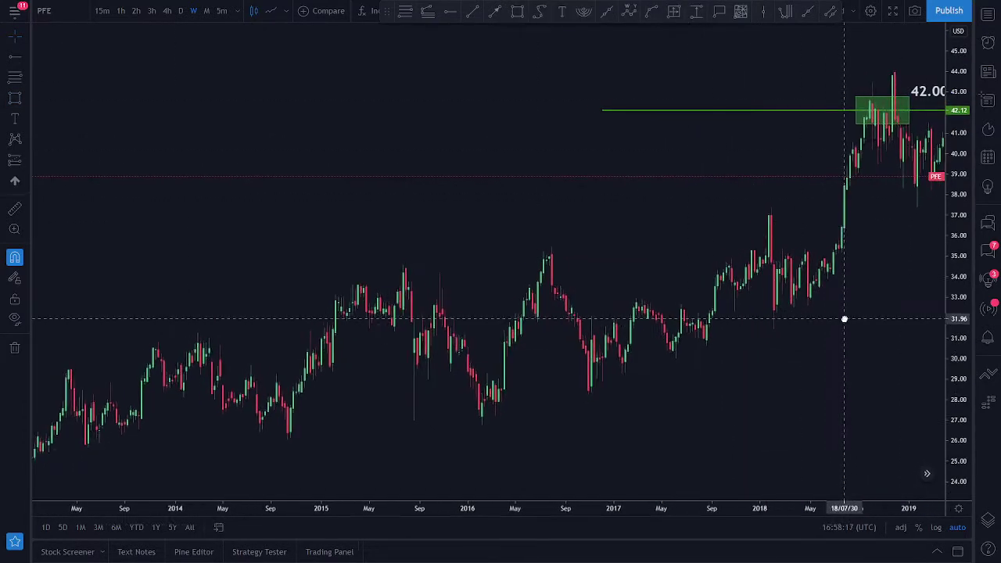
{"action": "left_click_drag", "start_coordinate": [904, 105], "coordinate": [908, 82]}
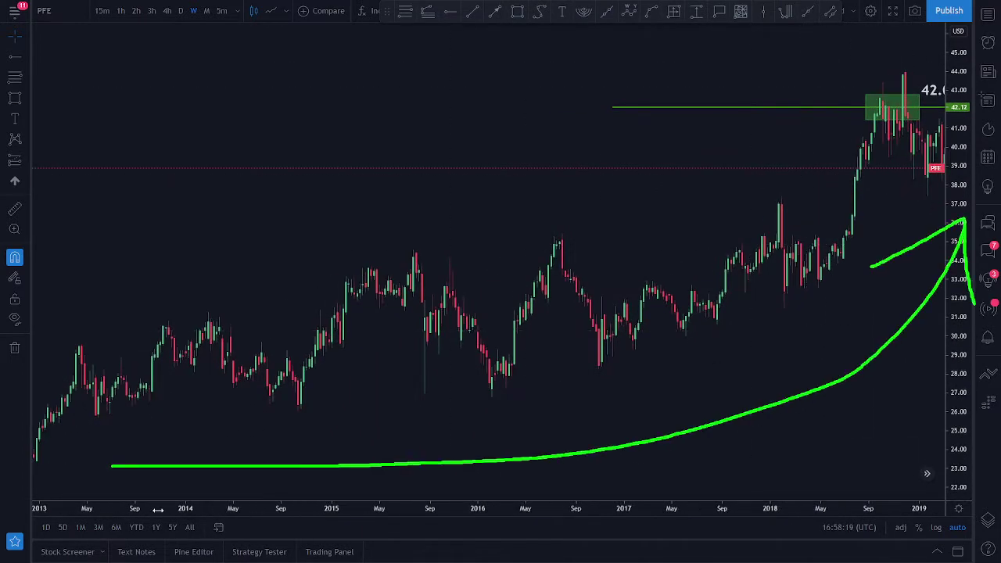
{"action": "left_click_drag", "start_coordinate": [886, 377], "coordinate": [427, 406]}
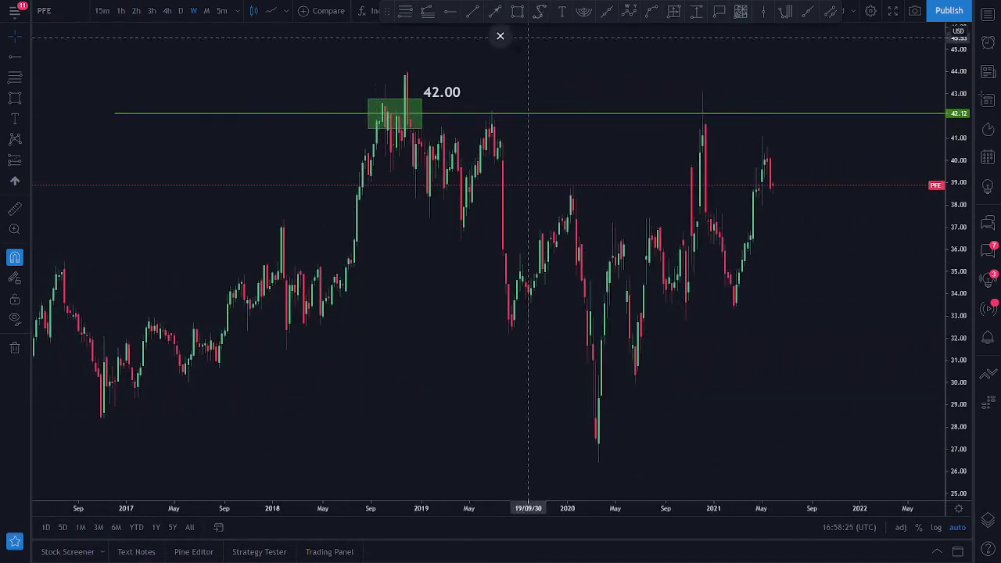
{"action": "left_click_drag", "start_coordinate": [446, 101], "coordinate": [470, 101]}
{"action": "left_click", "coordinate": [739, 191]}
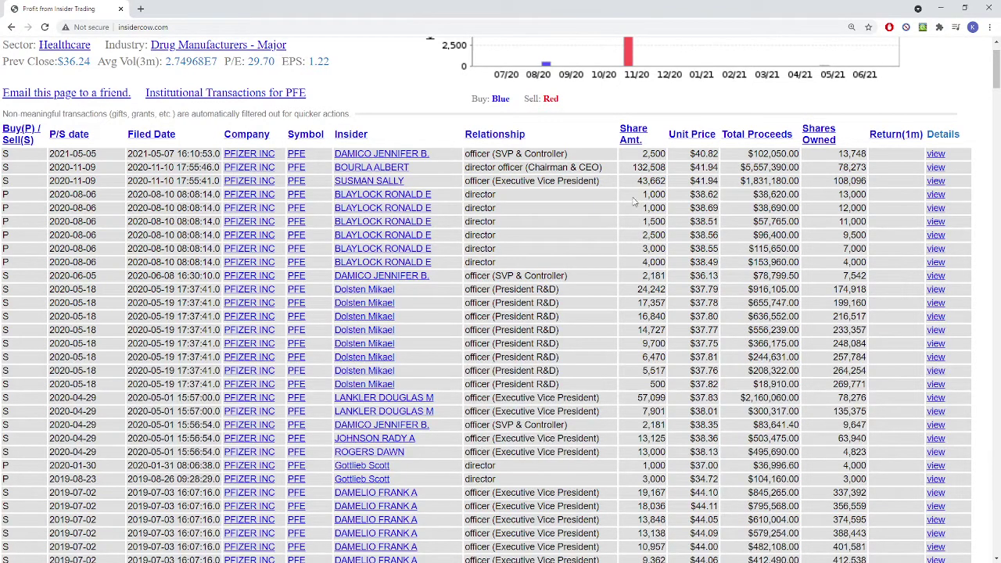
- Back in the InsiderCow table, mark the prices of the 2020-11-09 sales and the 2020-04-29 sale of 57,099 shares, clearing each marking
{"action": "left_click_drag", "start_coordinate": [702, 172], "coordinate": [751, 176]}
{"action": "mouse_move", "coordinate": [684, 188]}
{"action": "left_mouse_down"}
{"action": "mouse_move", "coordinate": [724, 185]}
{"action": "mouse_move", "coordinate": [673, 146]}
{"action": "mouse_move", "coordinate": [669, 183]}
{"action": "mouse_move", "coordinate": [710, 186]}
{"action": "left_mouse_up"}
{"action": "key", "text": "Escape"}
{"action": "scroll", "coordinate": [771, 397], "scroll_direction": "down", "scroll_amount": 1}
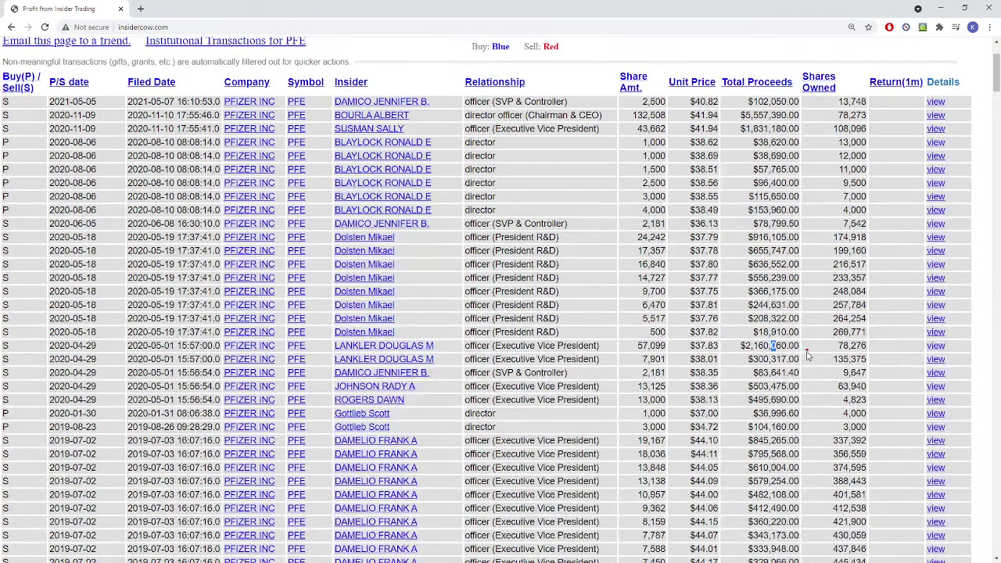
{"action": "left_click_drag", "start_coordinate": [816, 351], "coordinate": [187, 352]}
{"action": "key", "text": "Escape"}
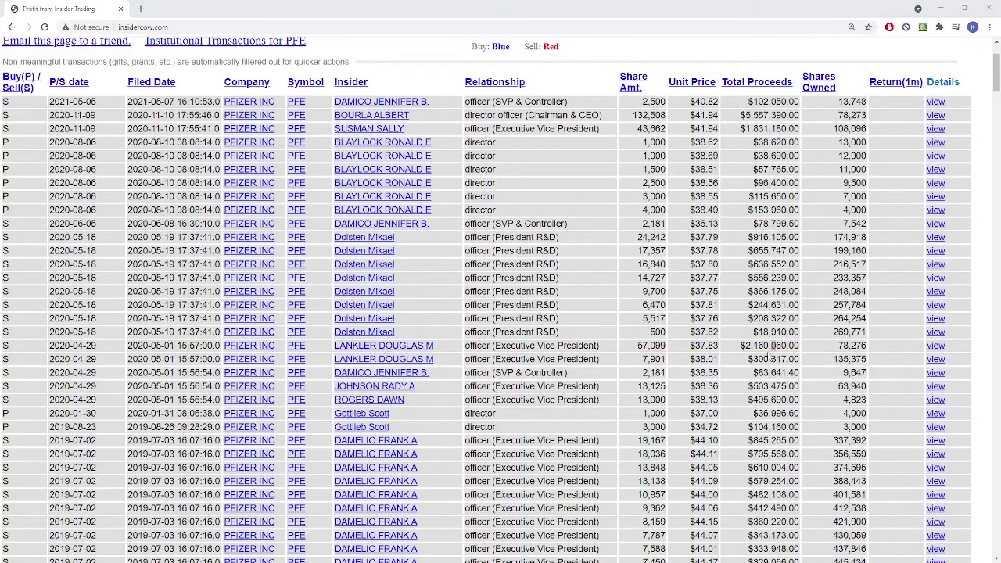
- Outline the President R&D's 2020-05-18 sales in red, circle their total proceeds, and clear the markings
{"action": "mouse_move", "coordinate": [807, 338]}
{"action": "left_mouse_down"}
{"action": "mouse_move", "coordinate": [806, 228]}
{"action": "mouse_move", "coordinate": [211, 226]}
{"action": "left_mouse_up"}
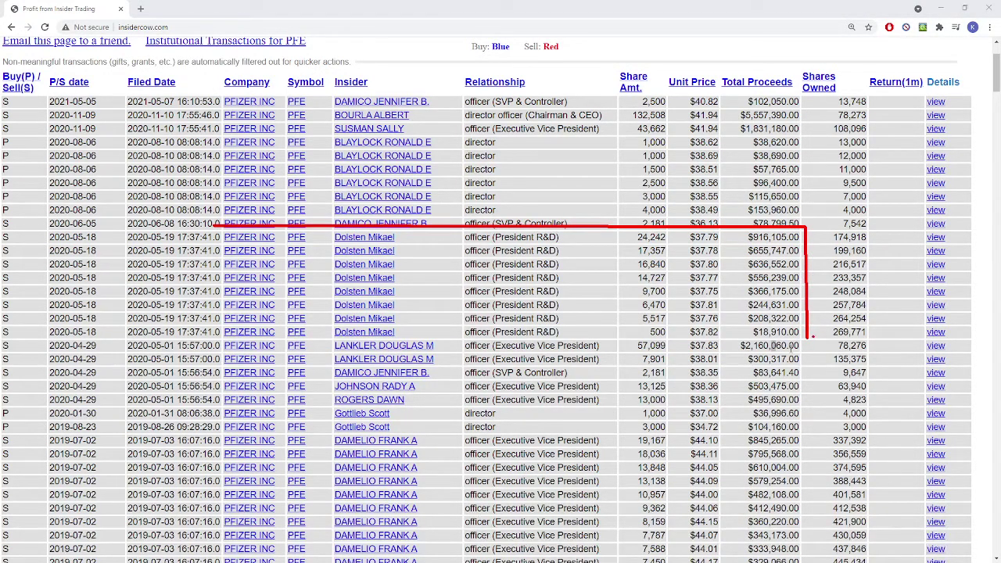
{"action": "left_click_drag", "start_coordinate": [813, 336], "coordinate": [623, 336]}
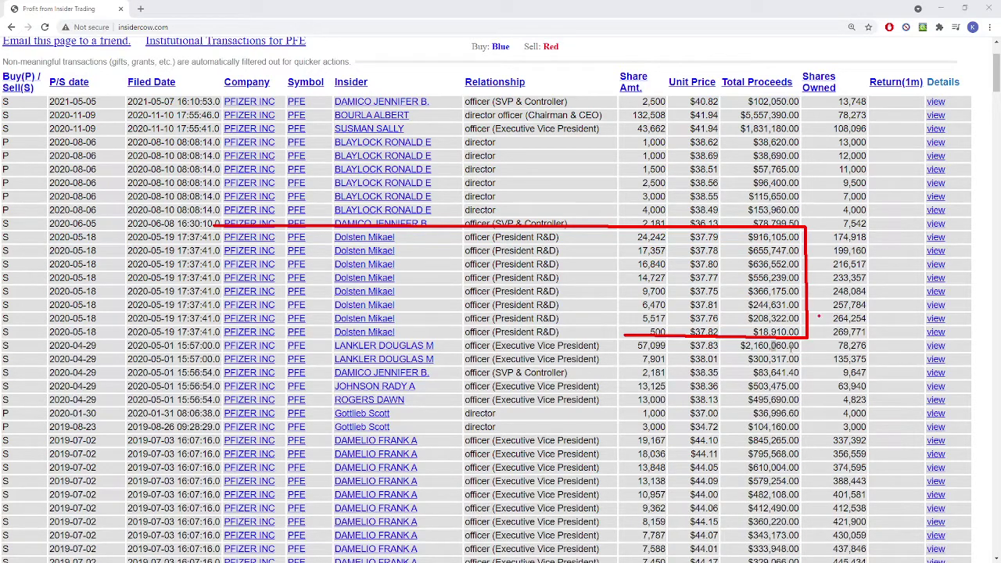
{"action": "mouse_move", "coordinate": [729, 222]}
{"action": "left_mouse_down"}
{"action": "mouse_move", "coordinate": [731, 244]}
{"action": "mouse_move", "coordinate": [817, 316]}
{"action": "mouse_move", "coordinate": [688, 245]}
{"action": "left_mouse_up"}
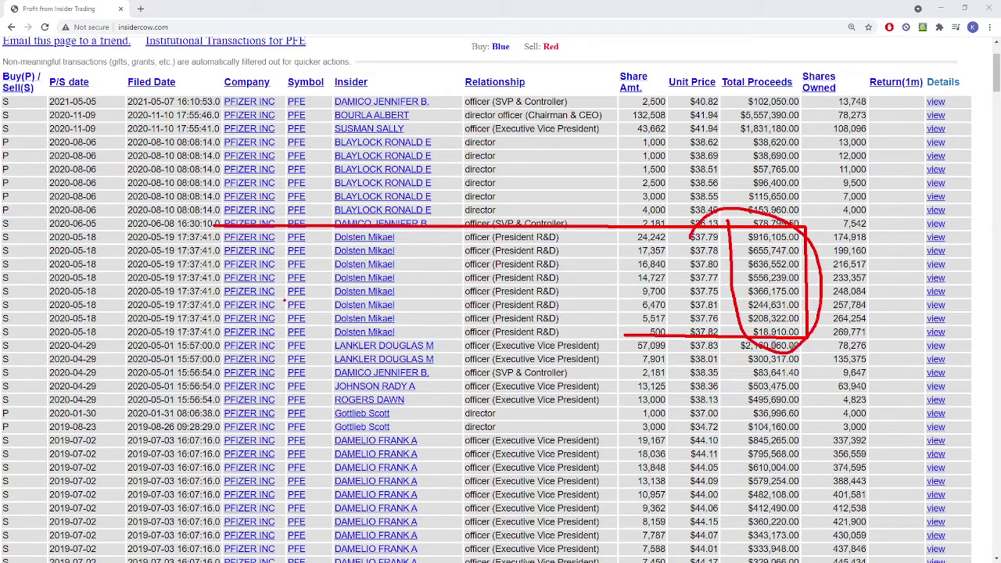
{"action": "mouse_move", "coordinate": [121, 338]}
{"action": "left_mouse_down"}
{"action": "mouse_move", "coordinate": [209, 338]}
{"action": "mouse_move", "coordinate": [222, 227]}
{"action": "mouse_move", "coordinate": [32, 225]}
{"action": "left_mouse_up"}
{"action": "key", "text": "Escape"}
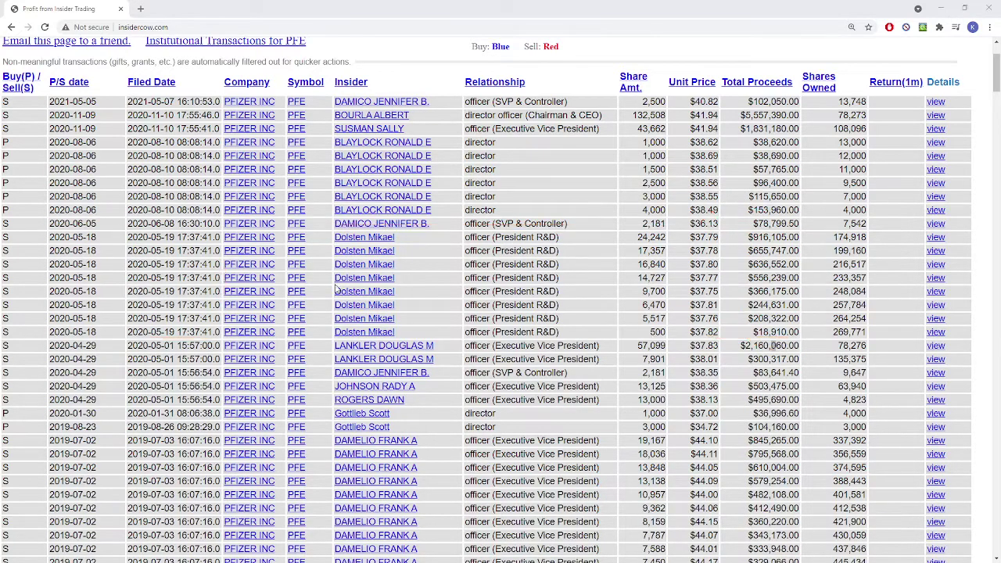
{"action": "scroll", "coordinate": [782, 234], "scroll_direction": "up", "scroll_amount": 2}
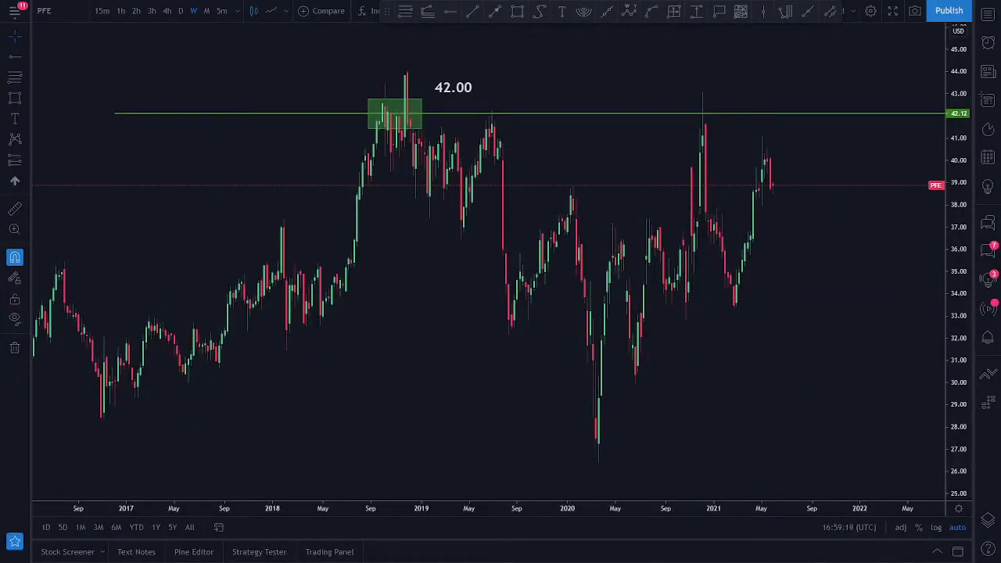
- Circle the 2018–2020 price action below the 42.00 level in red on the weekly PFE chart
{"action": "scroll", "coordinate": [837, 320], "scroll_direction": "up", "scroll_amount": 1}
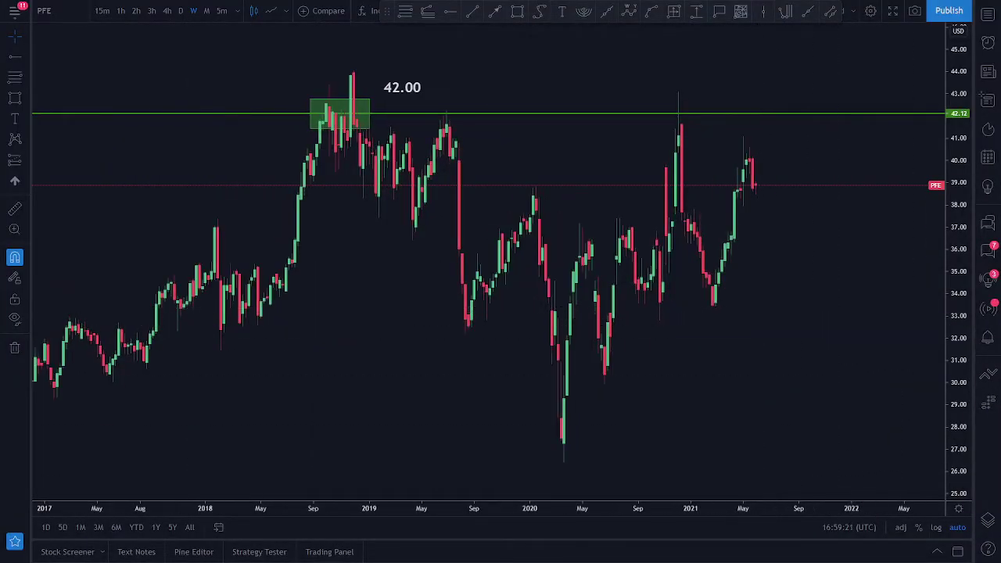
{"action": "mouse_move", "coordinate": [277, 107]}
{"action": "left_mouse_down"}
{"action": "mouse_move", "coordinate": [496, 90]}
{"action": "mouse_move", "coordinate": [243, 184]}
{"action": "left_mouse_up"}
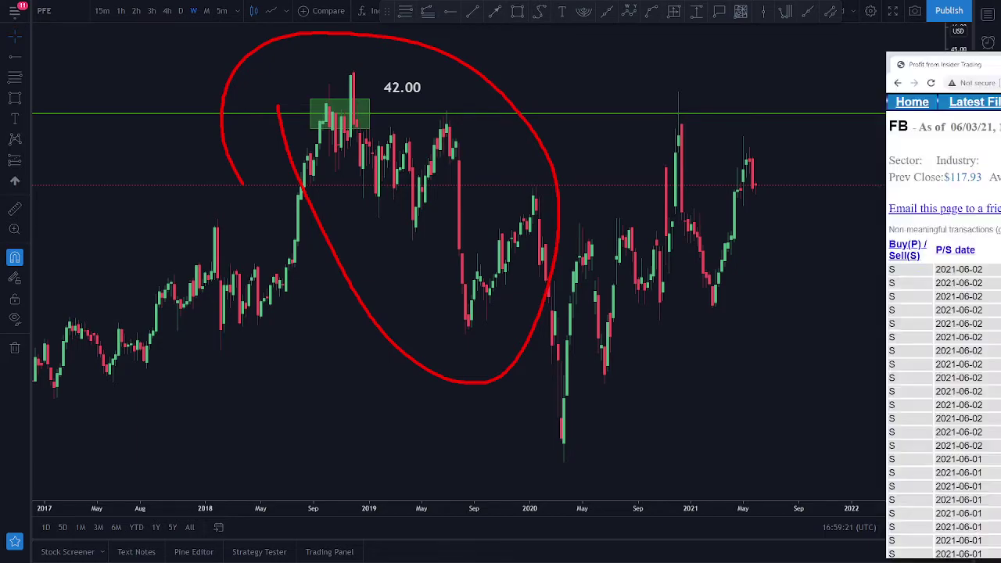
- Switch to the InsiderCow page for FB in full screen and examine the CEO's May and June 2021 sales and their unit prices
{"action": "key", "text": "F11"}
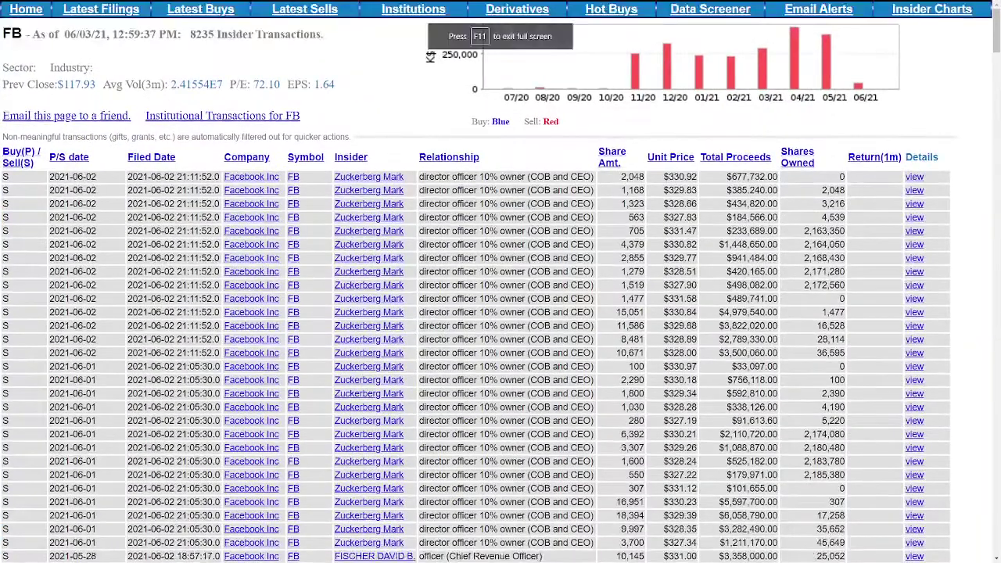
{"action": "scroll", "coordinate": [436, 115], "scroll_direction": "down", "scroll_amount": 2}
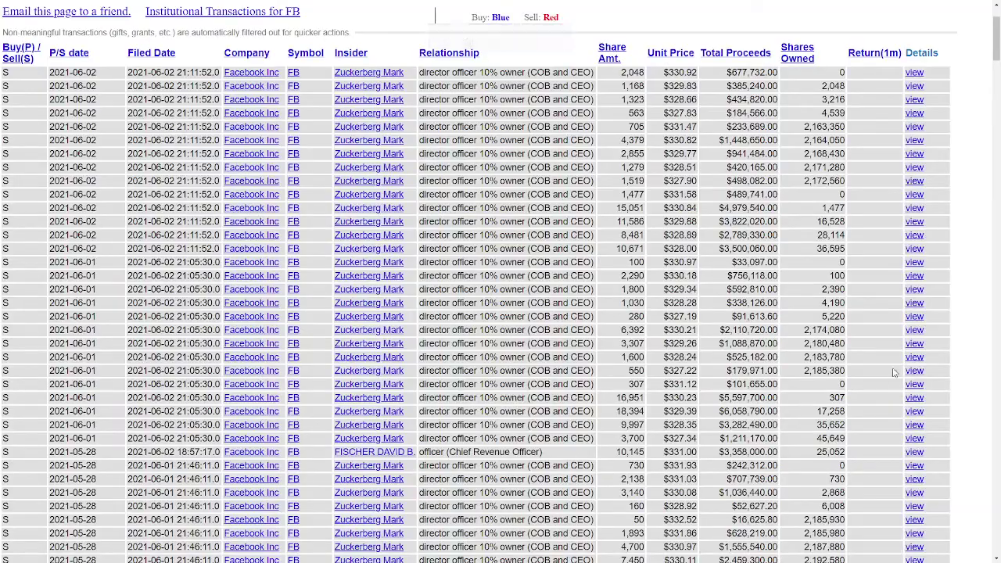
{"action": "scroll", "coordinate": [898, 366], "scroll_direction": "down", "scroll_amount": 5}
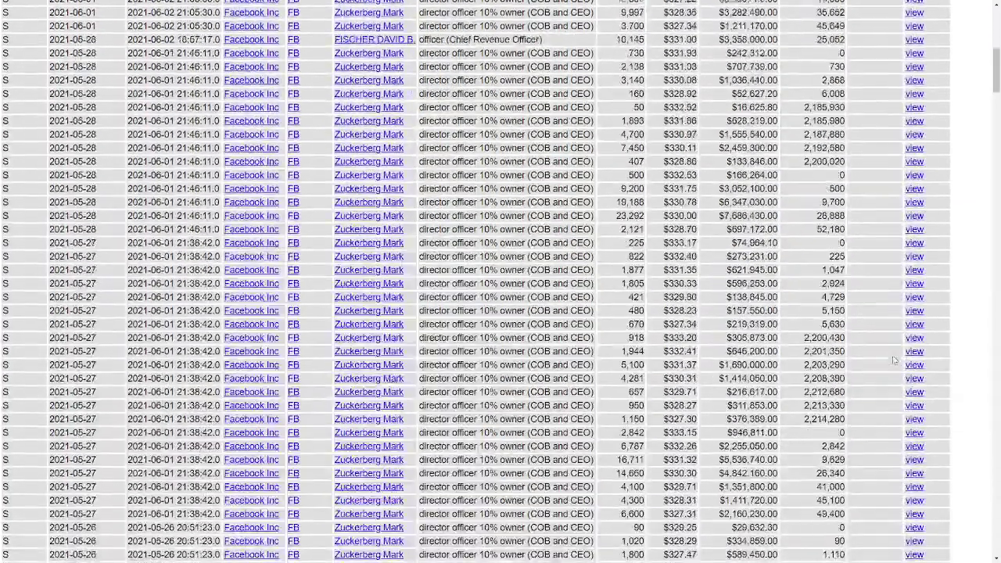
{"action": "scroll", "coordinate": [876, 380], "scroll_direction": "down", "scroll_amount": 4}
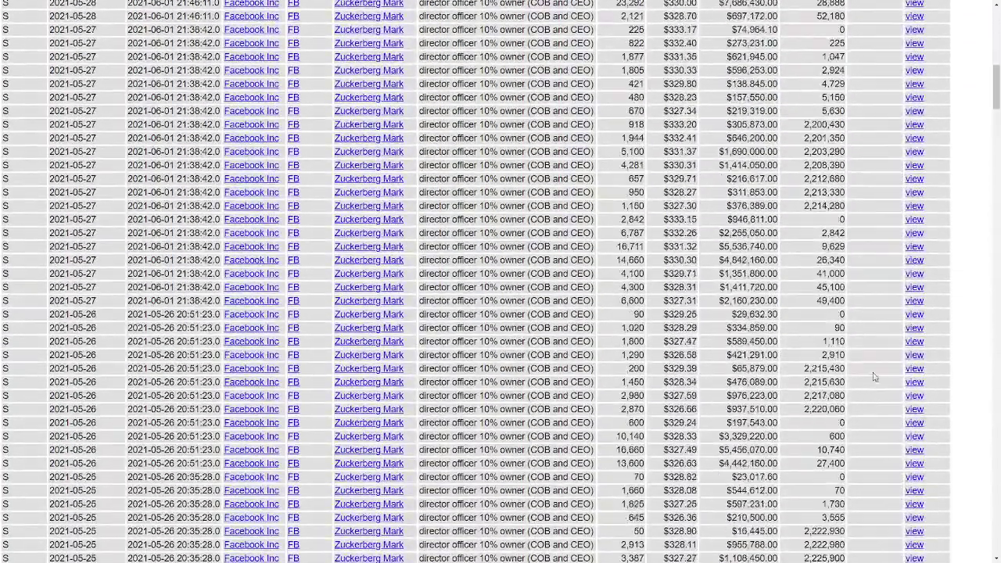
{"action": "scroll", "coordinate": [905, 384], "scroll_direction": "down", "scroll_amount": 5}
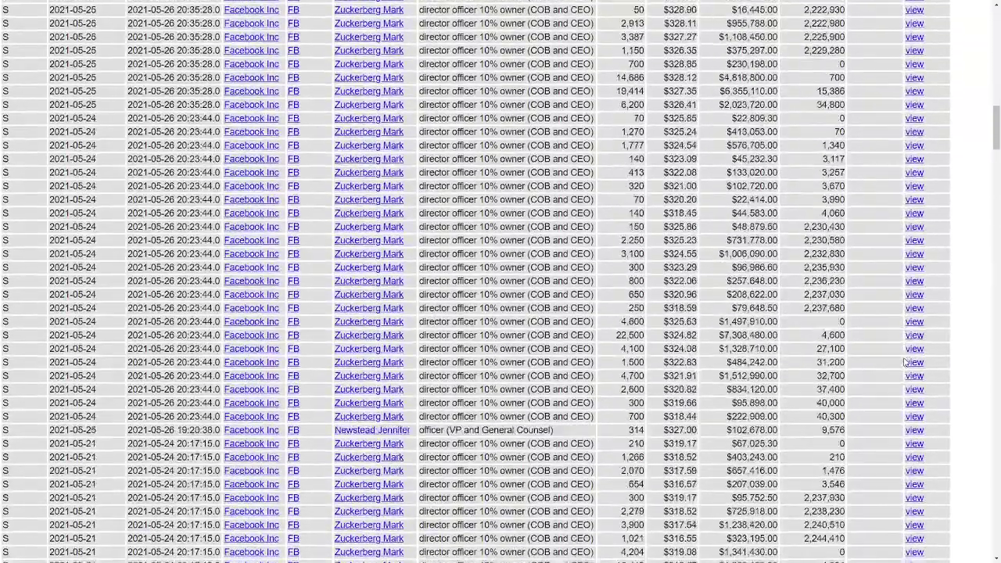
{"action": "scroll", "coordinate": [905, 361], "scroll_direction": "down", "scroll_amount": 3}
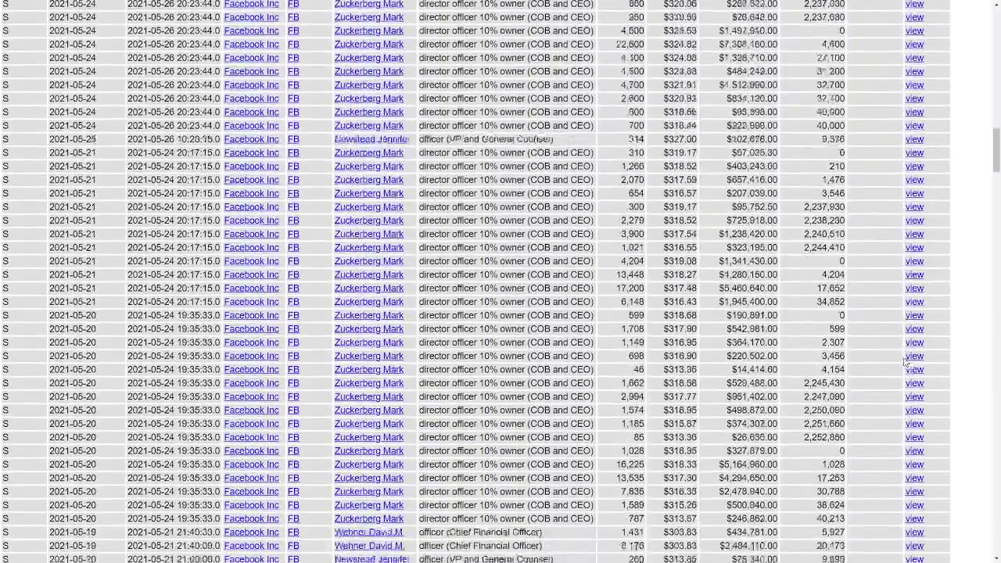
{"action": "scroll", "coordinate": [905, 361], "scroll_direction": "down", "scroll_amount": 2}
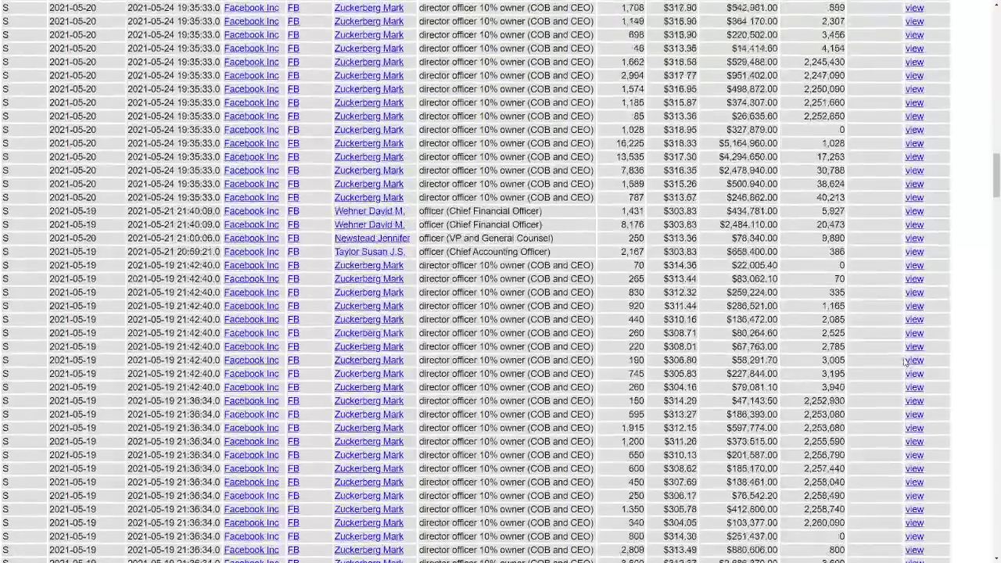
{"action": "scroll", "coordinate": [905, 361], "scroll_direction": "down", "scroll_amount": 3}
{"action": "scroll", "coordinate": [905, 362], "scroll_direction": "down", "scroll_amount": 1}
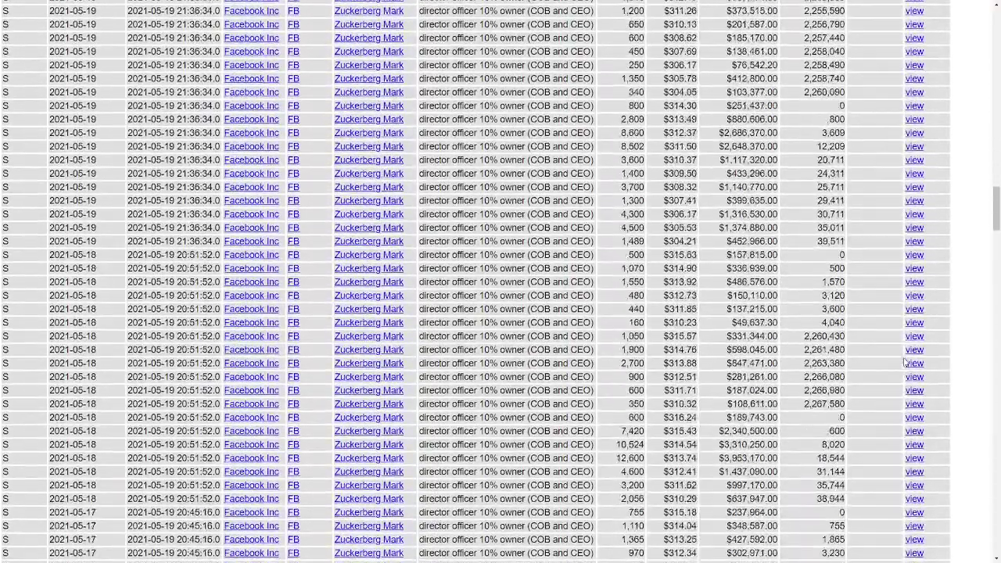
{"action": "scroll", "coordinate": [886, 419], "scroll_direction": "up", "scroll_amount": 15}
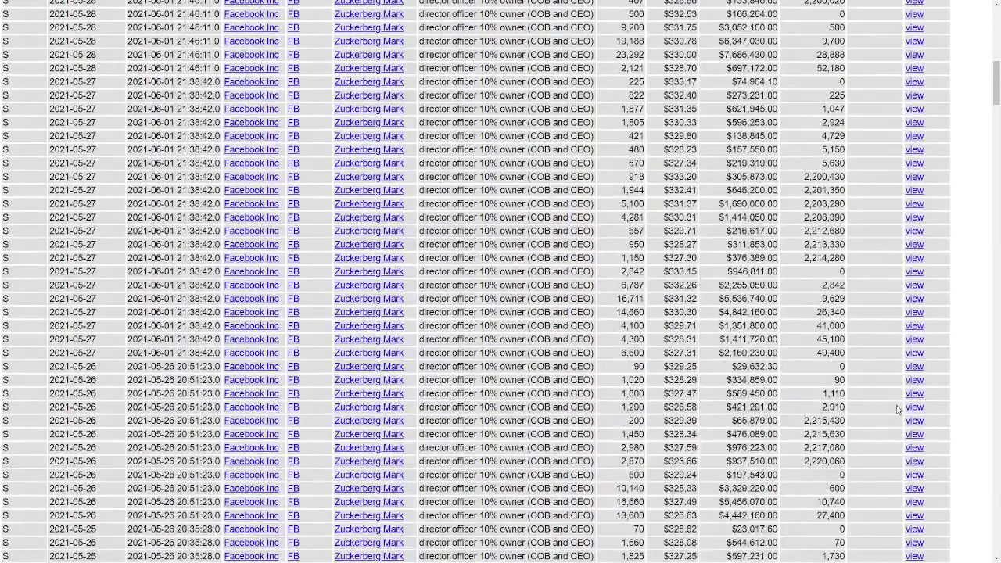
{"action": "scroll", "coordinate": [898, 410], "scroll_direction": "up", "scroll_amount": 10}
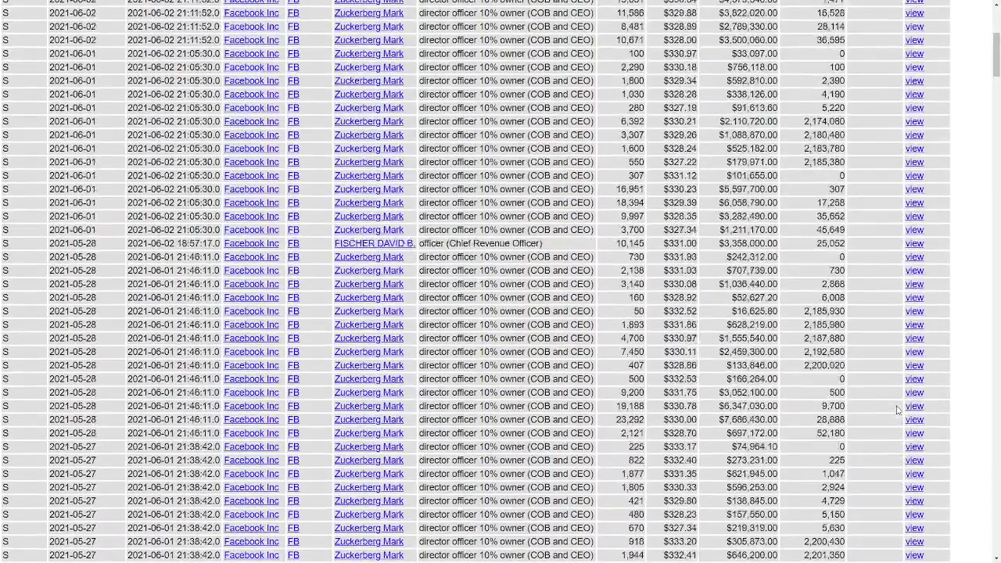
{"action": "scroll", "coordinate": [898, 410], "scroll_direction": "down", "scroll_amount": 20}
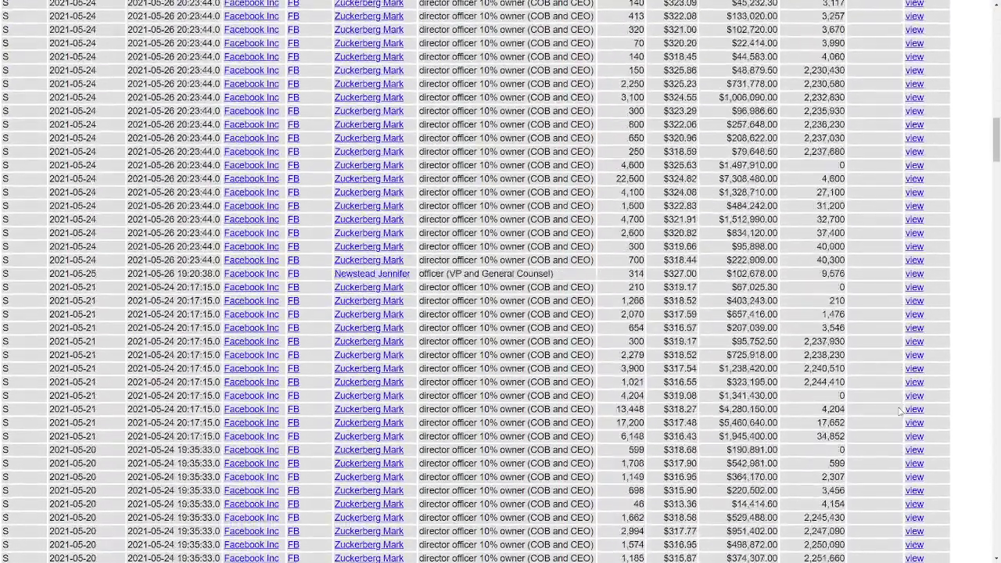
{"action": "scroll", "coordinate": [993, 78], "scroll_direction": "up", "scroll_amount": 20}
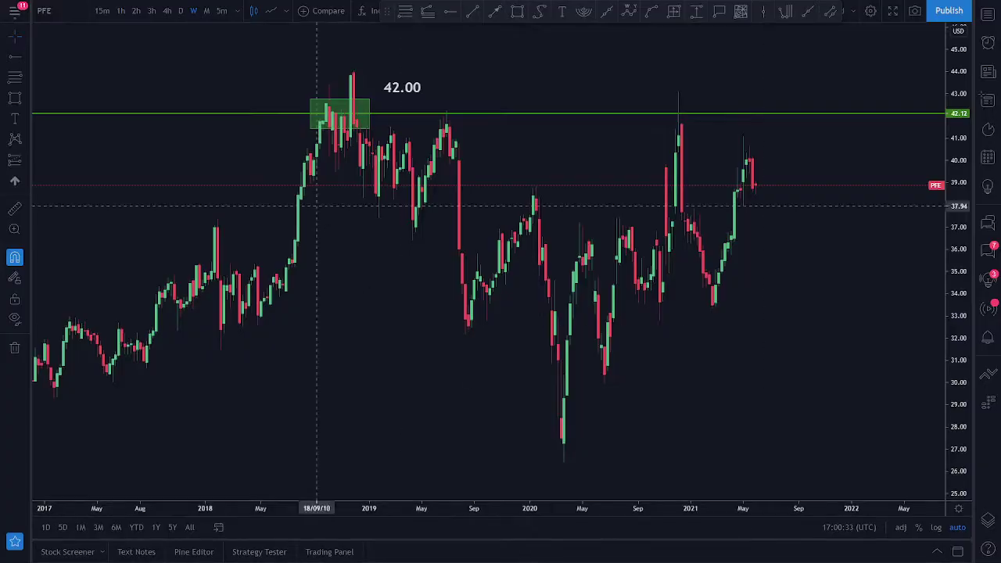
- Switch to TradingView and load the FB stock on the weekly chart
{"action": "left_click", "coordinate": [68, 19]}
{"action": "type", "text": "FB"}
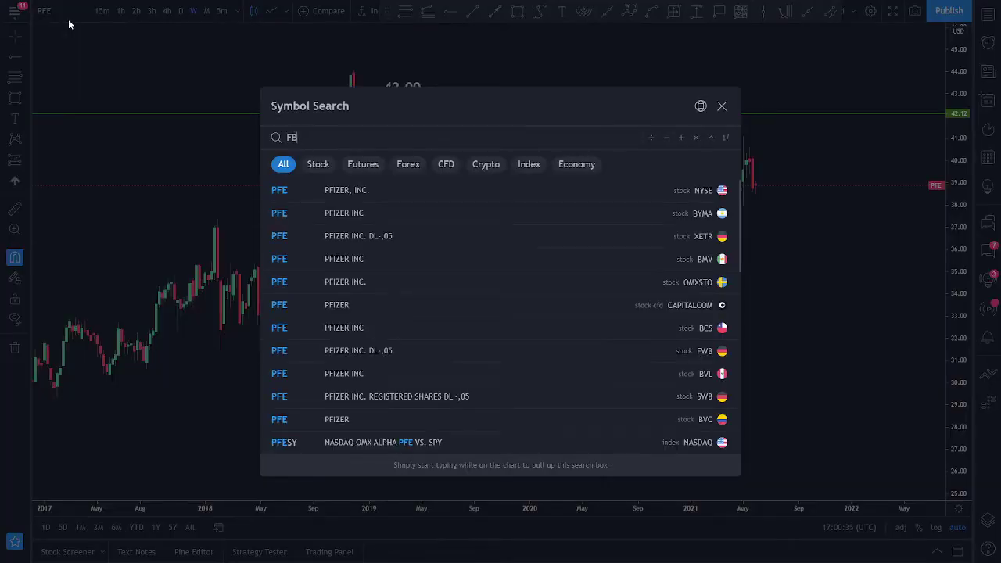
{"action": "left_click", "coordinate": [518, 190]}
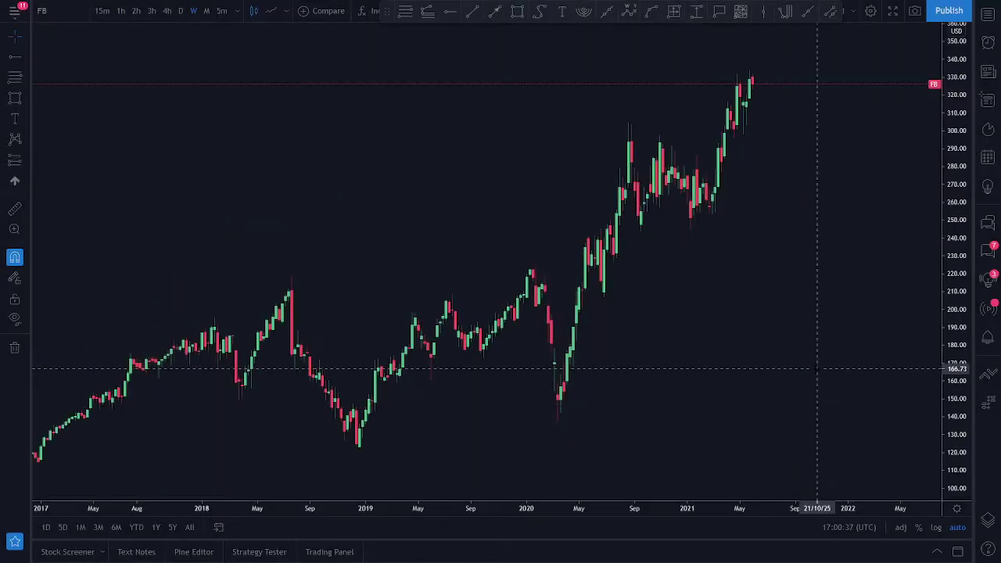
- Draw a horizontal ray at about 330.18 starting near early 2020 on the FB chart
{"action": "scroll", "coordinate": [782, 359], "scroll_direction": "up", "scroll_amount": 3}
{"action": "left_click", "coordinate": [7, 67]}
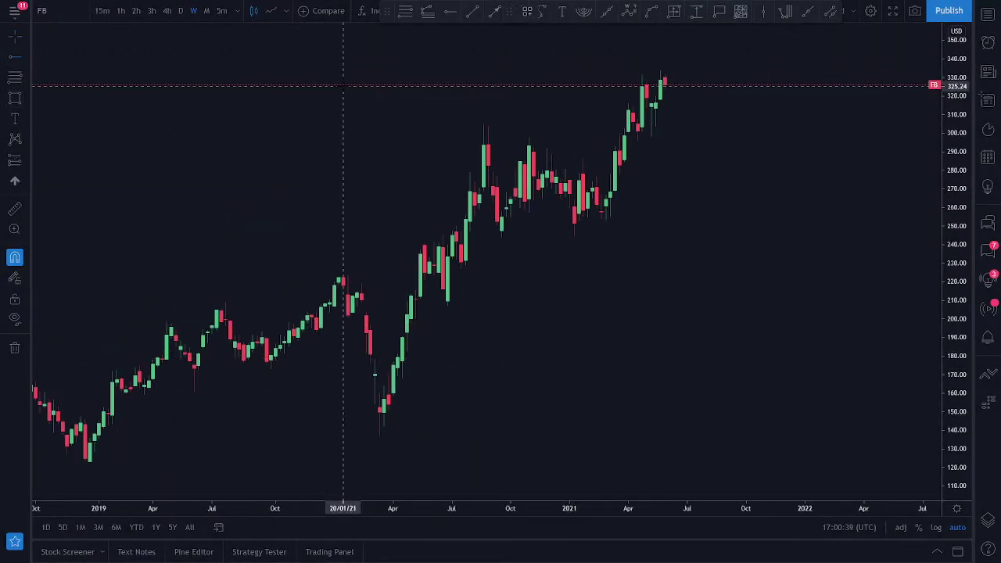
{"action": "left_click", "coordinate": [351, 79]}
{"action": "scroll", "coordinate": [669, 256], "scroll_direction": "down", "scroll_amount": 1}
{"action": "scroll", "coordinate": [669, 256], "scroll_direction": "down", "scroll_amount": 5}
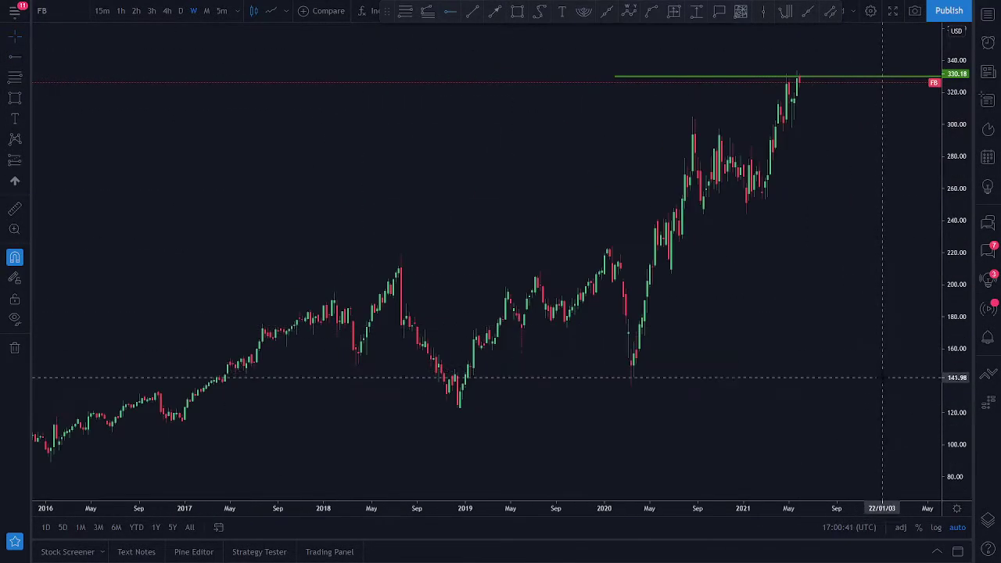
{"action": "scroll", "coordinate": [867, 444], "scroll_direction": "up", "scroll_amount": 3}
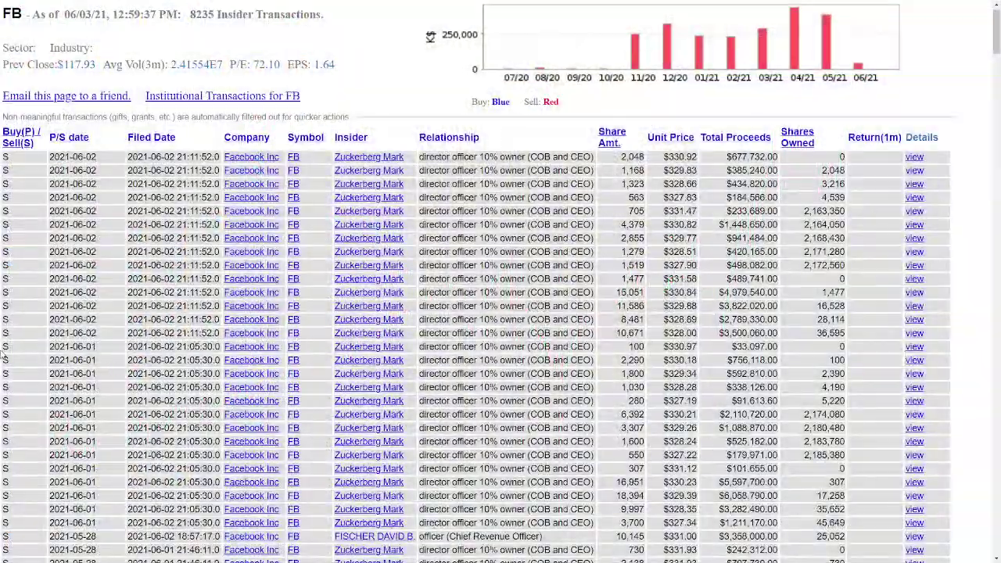
- Back in the InsiderCow table, find and highlight the Chief Financial Officer's 2021-04-29 sale of 16,000 shares, clearing the highlighting
{"action": "scroll", "coordinate": [431, 37], "scroll_direction": "down", "scroll_amount": 20}
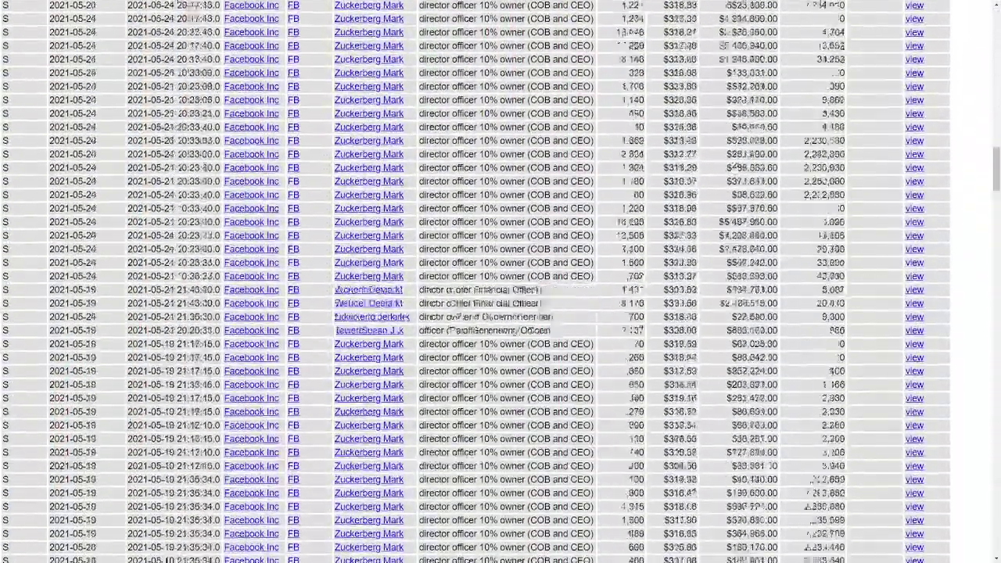
{"action": "scroll", "coordinate": [129, 423], "scroll_direction": "down", "scroll_amount": 15}
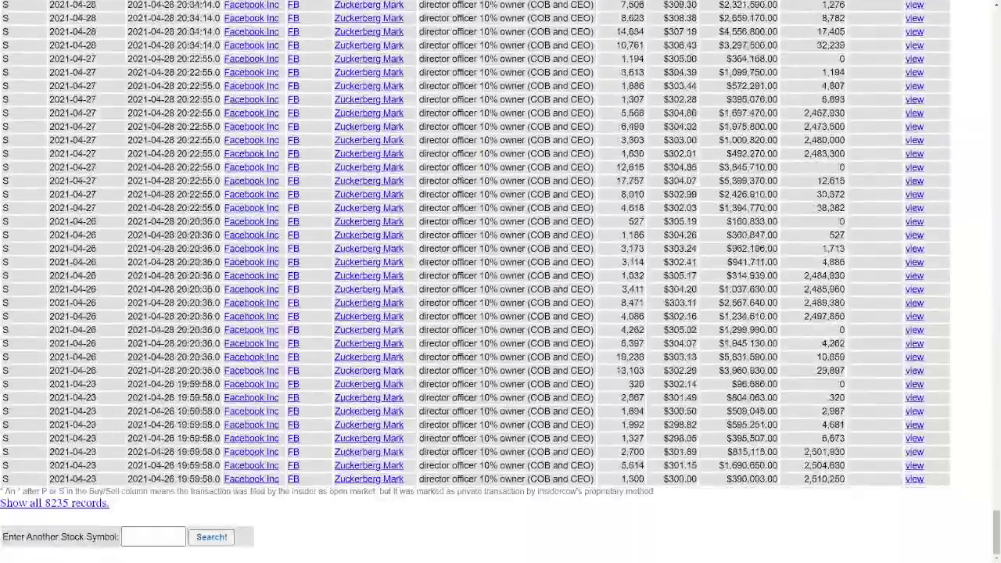
{"action": "scroll", "coordinate": [3, 507], "scroll_direction": "up", "scroll_amount": 6}
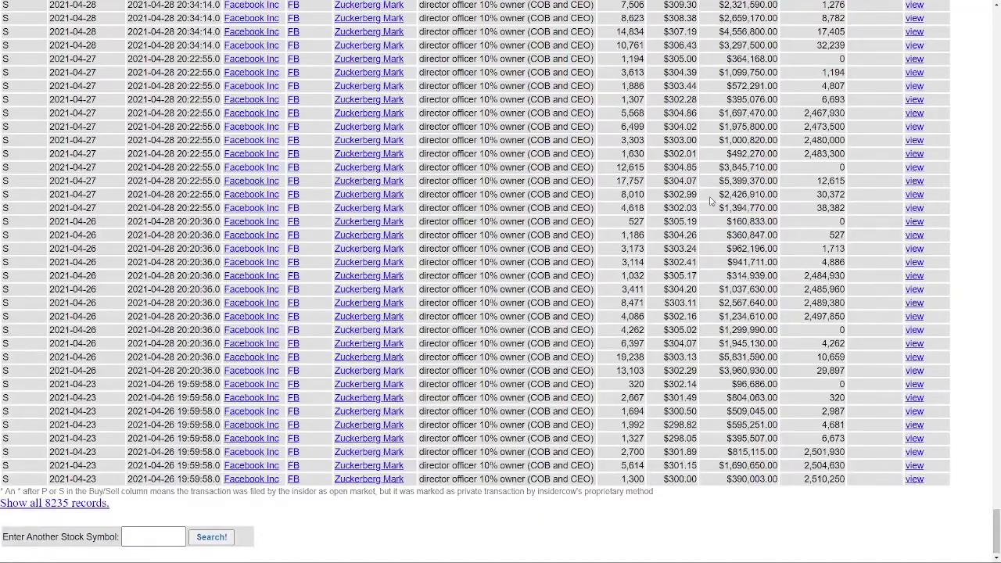
{"action": "scroll", "coordinate": [5, 195], "scroll_direction": "up", "scroll_amount": 5}
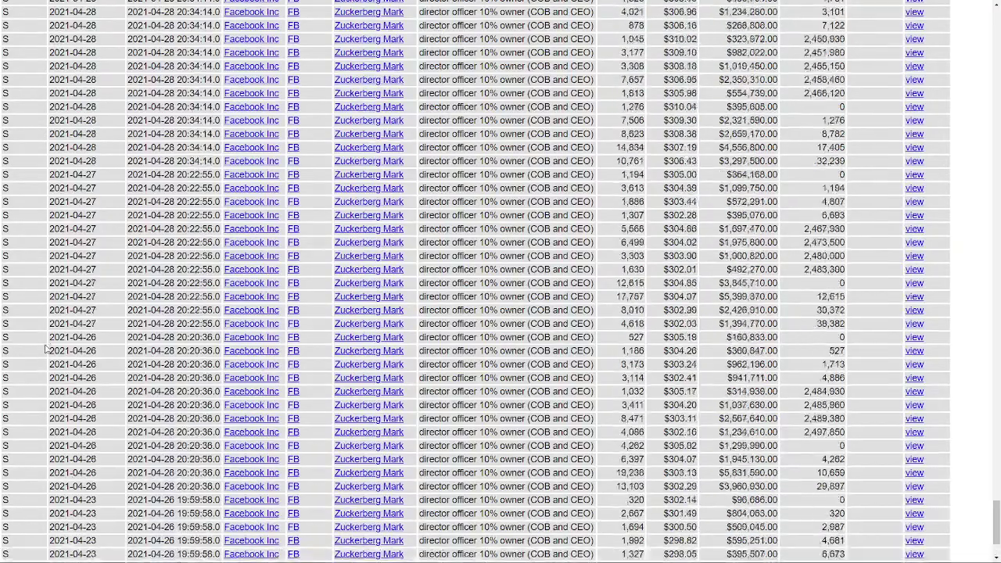
{"action": "scroll", "coordinate": [4, 379], "scroll_direction": "up", "scroll_amount": 1}
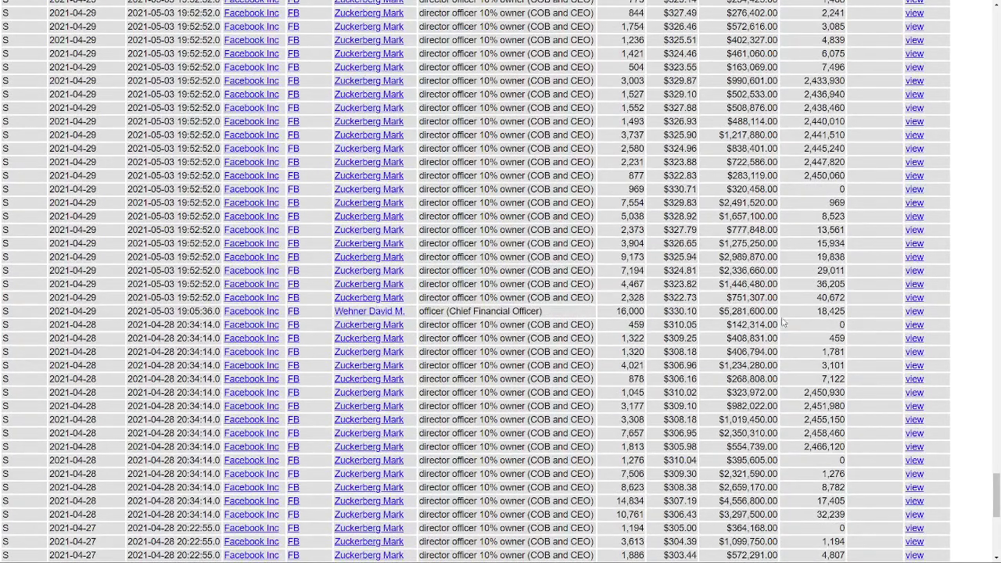
{"action": "left_click_drag", "start_coordinate": [768, 311], "coordinate": [149, 311]}
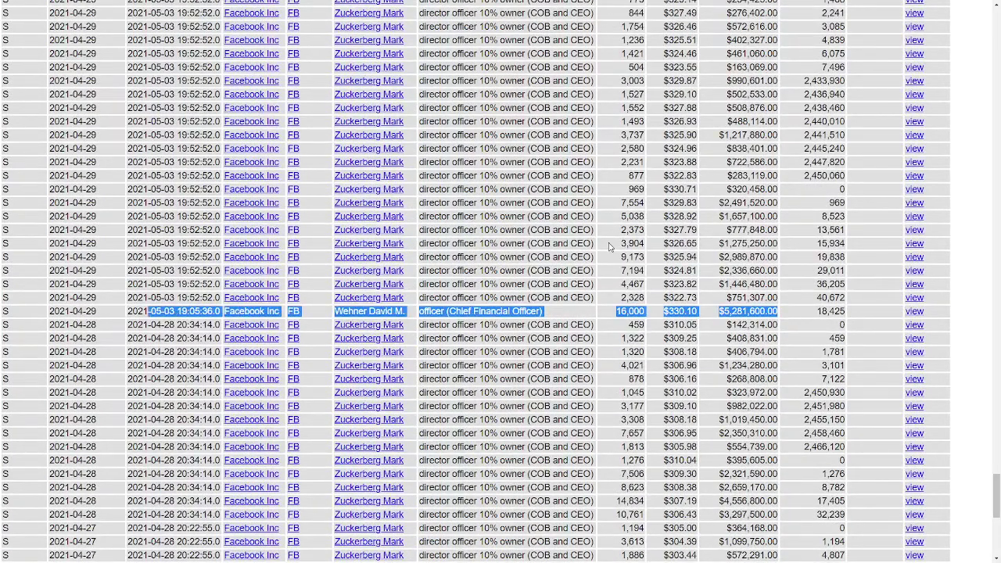
{"action": "left_click", "coordinate": [613, 248]}
{"action": "left_click_drag", "start_coordinate": [521, 298], "coordinate": [426, 297]}
{"action": "left_click", "coordinate": [568, 301]}
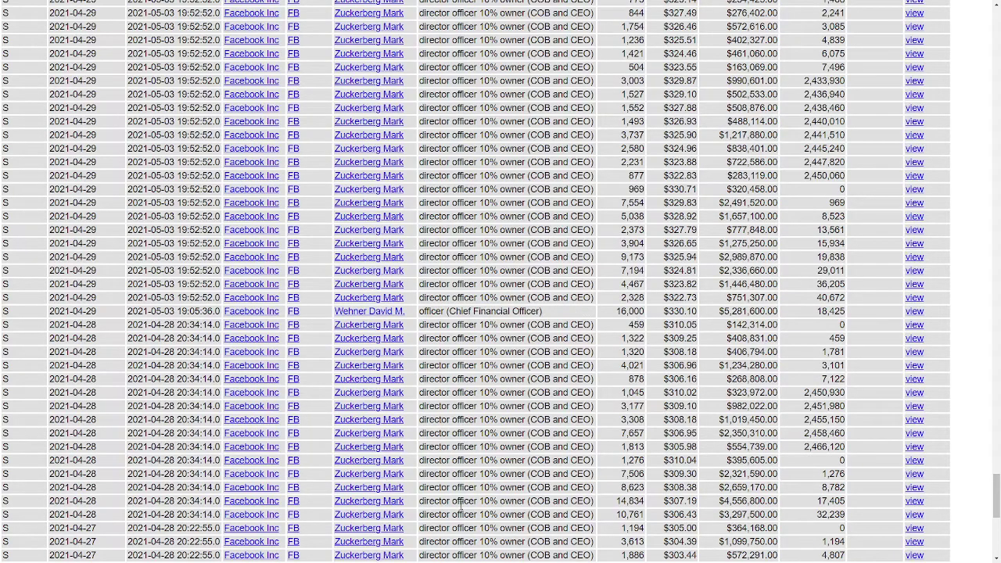
- Check the unit prices of the CEO's late-April 2021 sales and show all 8235 FB records
{"action": "scroll", "coordinate": [476, 281], "scroll_direction": "up", "scroll_amount": 6}
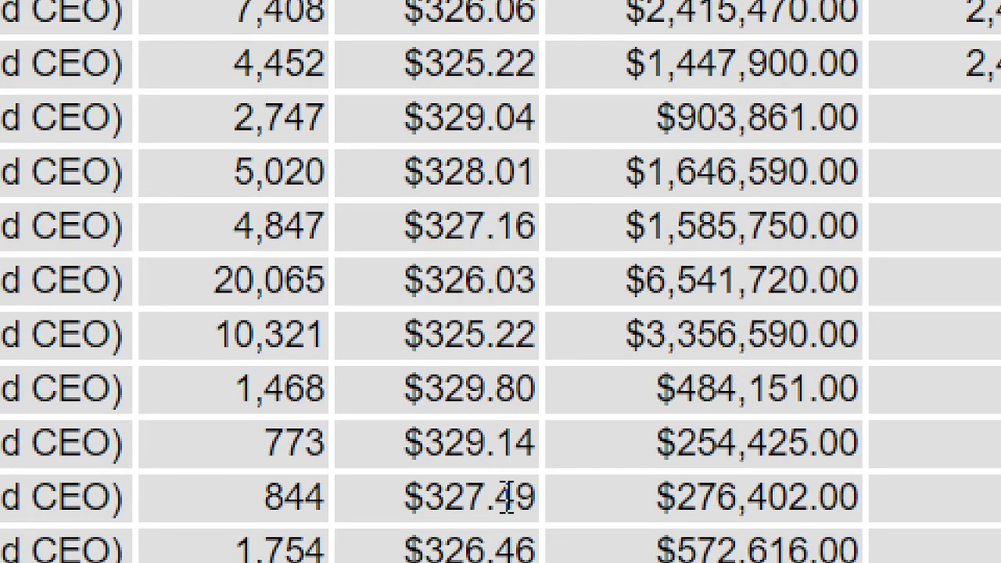
{"action": "scroll", "coordinate": [328, 383], "scroll_direction": "down", "scroll_amount": 10}
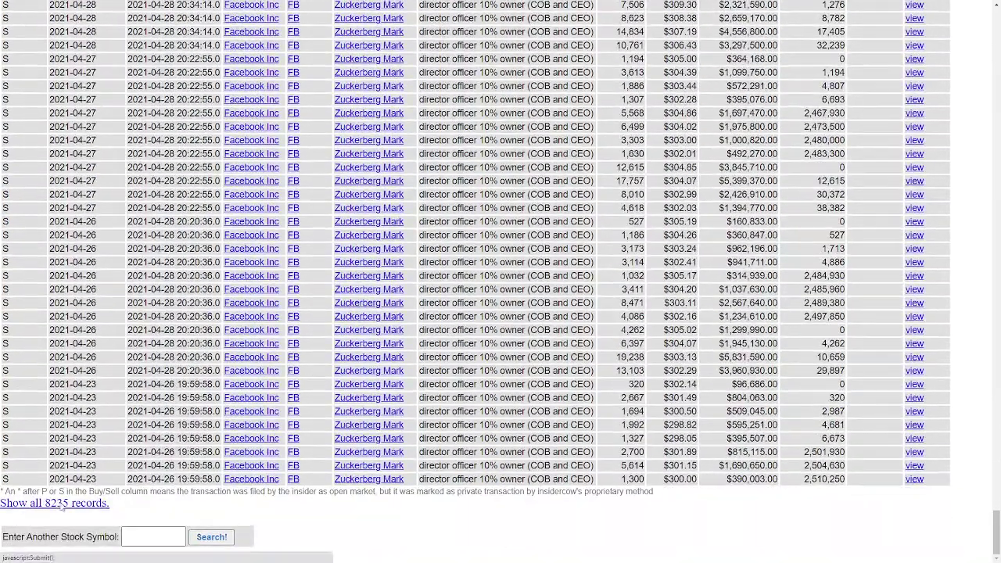
{"action": "scroll", "coordinate": [444, 368], "scroll_direction": "down", "scroll_amount": 20}
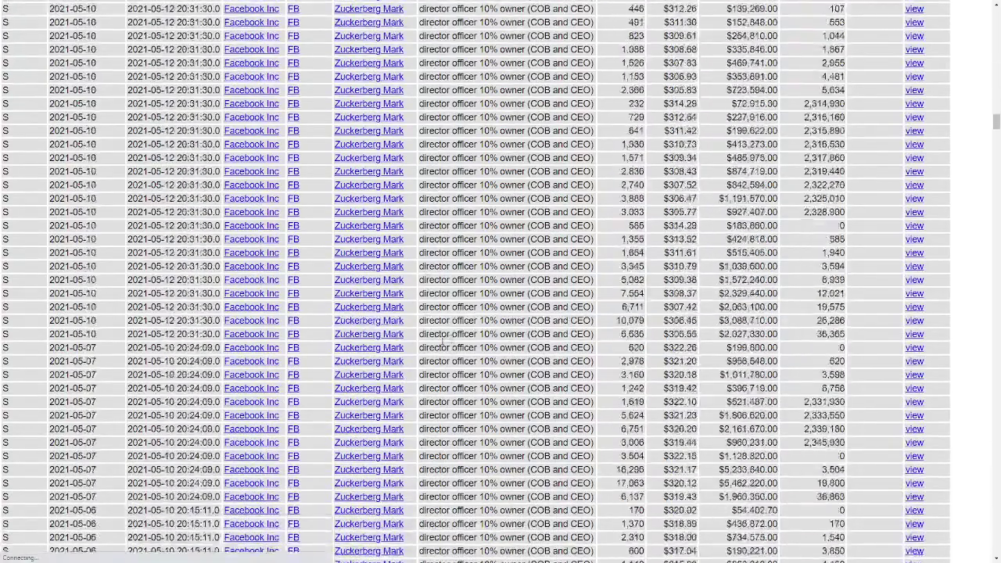
- Exit full screen and examine the full FB transaction list back to the oldest entries from May to August 2012
{"action": "scroll", "coordinate": [444, 374], "scroll_direction": "down", "scroll_amount": 5}
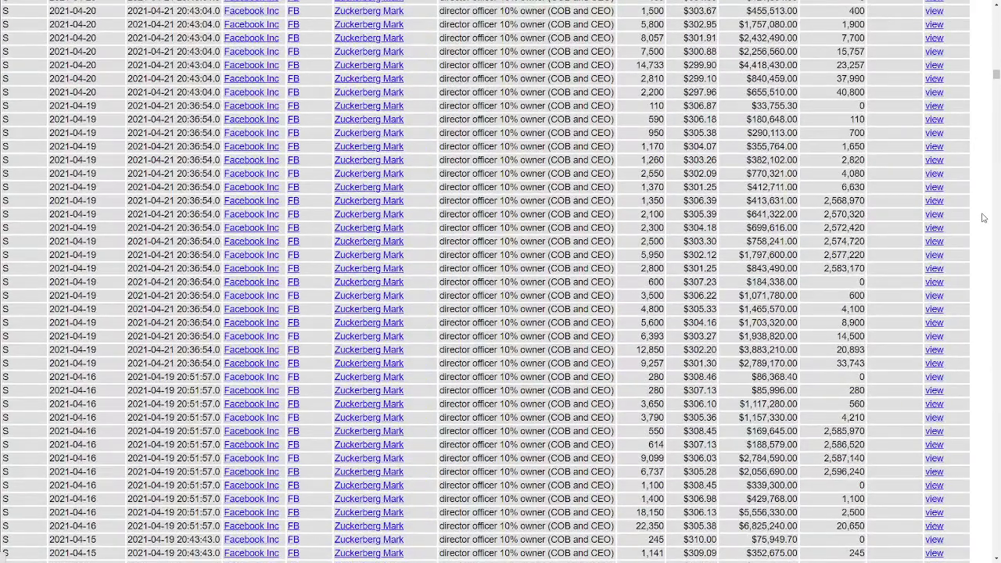
{"action": "key", "text": "F11"}
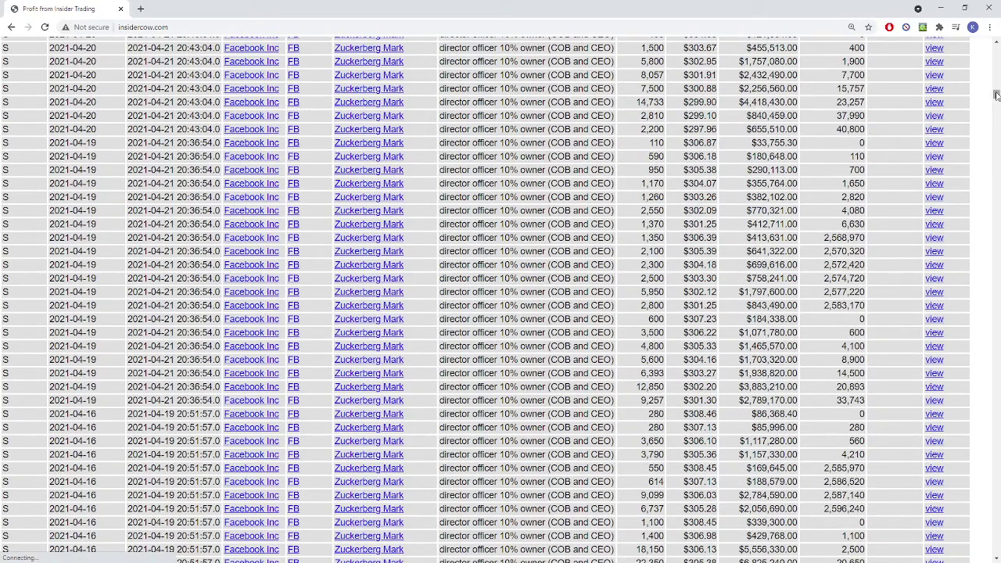
{"action": "left_click_drag", "start_coordinate": [995, 96], "coordinate": [997, 175]}
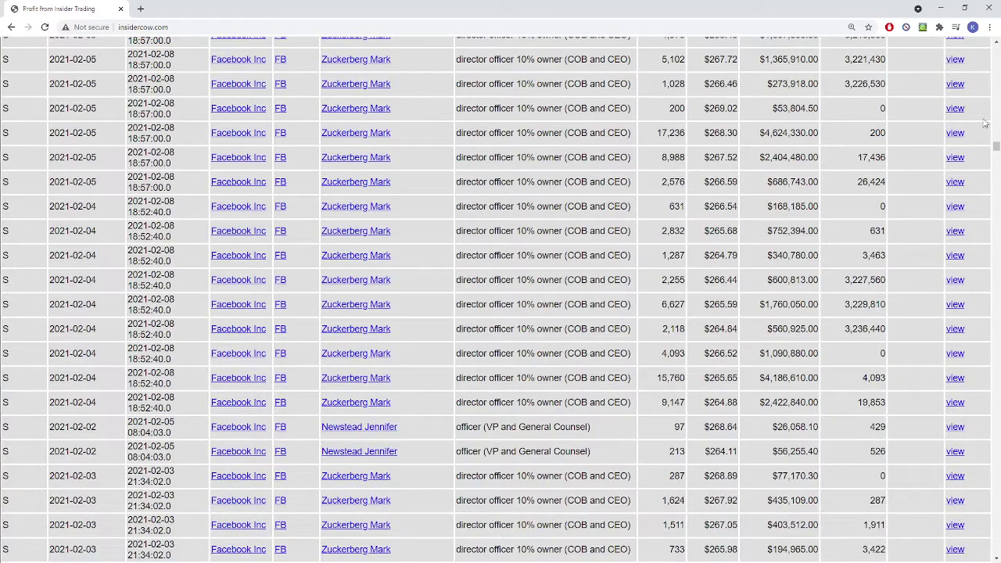
{"action": "left_click_drag", "start_coordinate": [996, 148], "coordinate": [990, 556]}
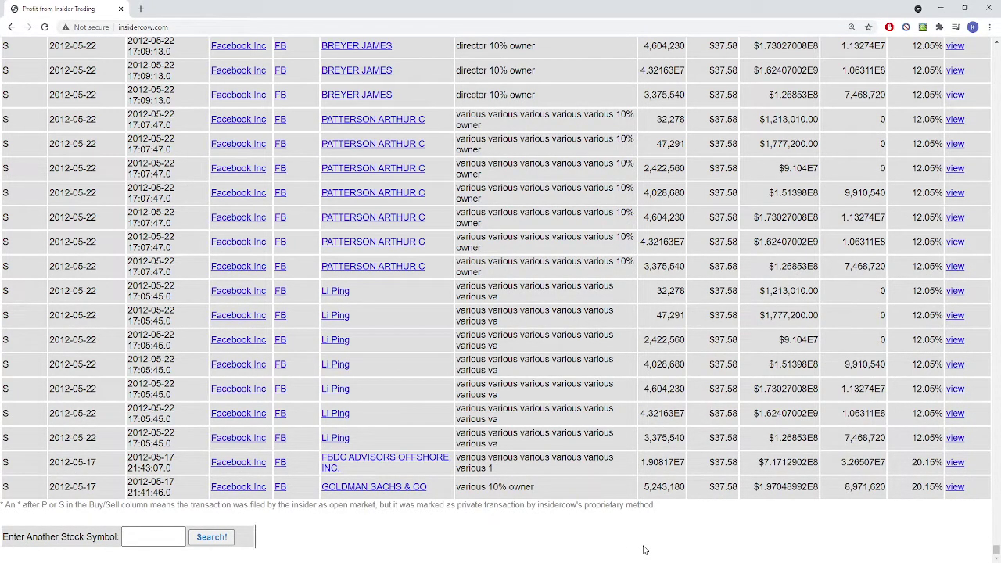
{"action": "scroll", "coordinate": [644, 550], "scroll_direction": "up", "scroll_amount": 1}
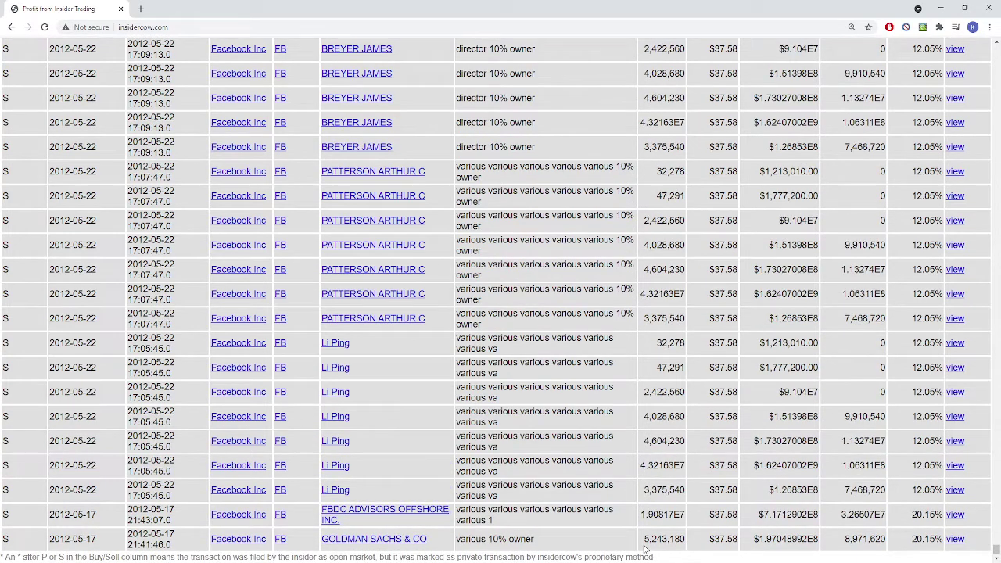
{"action": "scroll", "coordinate": [645, 550], "scroll_direction": "up", "scroll_amount": 6}
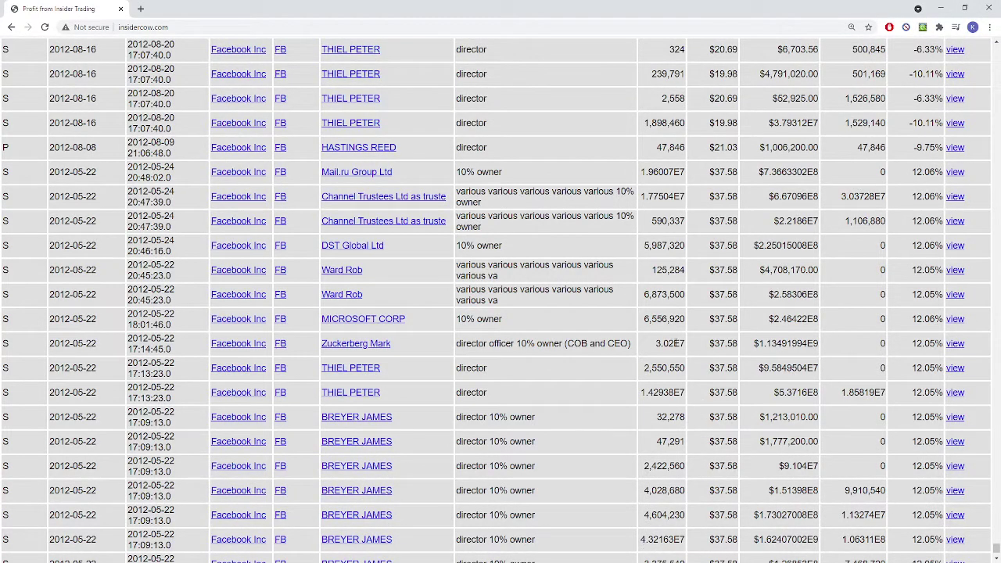
- Highlight the share amount and total proceeds of the CEO's 2012-05-22 sale in the FB list, clearing the highlighting
{"action": "left_click_drag", "start_coordinate": [677, 343], "coordinate": [687, 344]}
{"action": "left_click", "coordinate": [681, 344]}
{"action": "triple_click", "coordinate": [819, 344]}
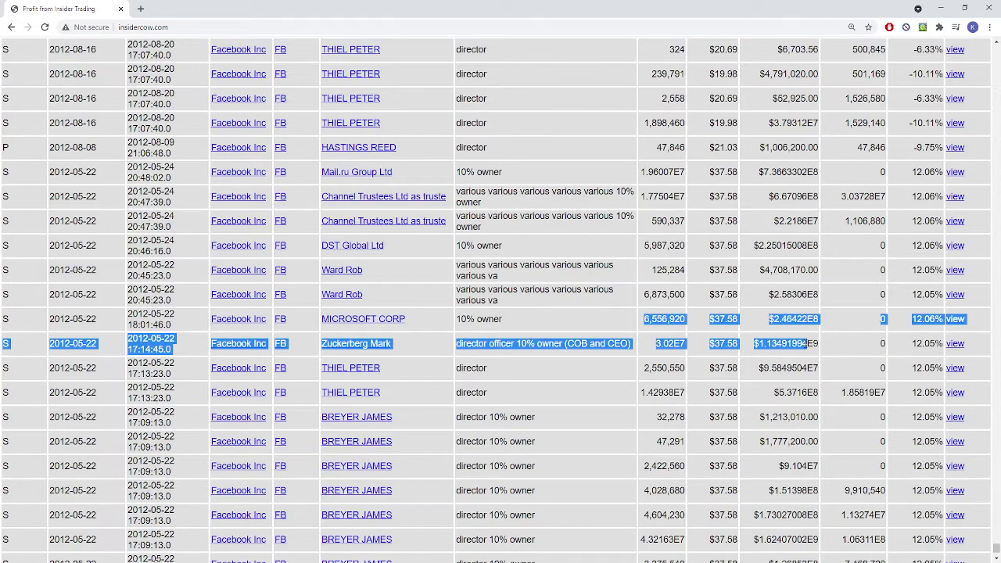
{"action": "left_click", "coordinate": [802, 344]}
- Examine the FB transactions from August 2012 up to January 2013 and return to the oldest entries at the end of the list
{"action": "scroll", "coordinate": [798, 356], "scroll_direction": "up", "scroll_amount": 2}
{"action": "scroll", "coordinate": [797, 355], "scroll_direction": "up", "scroll_amount": 6}
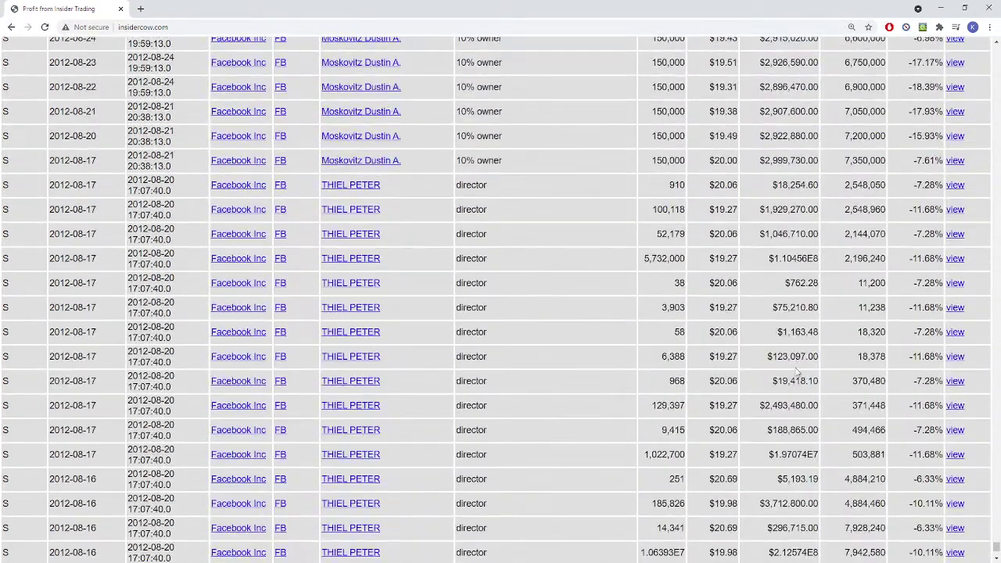
{"action": "scroll", "coordinate": [797, 373], "scroll_direction": "up", "scroll_amount": 4}
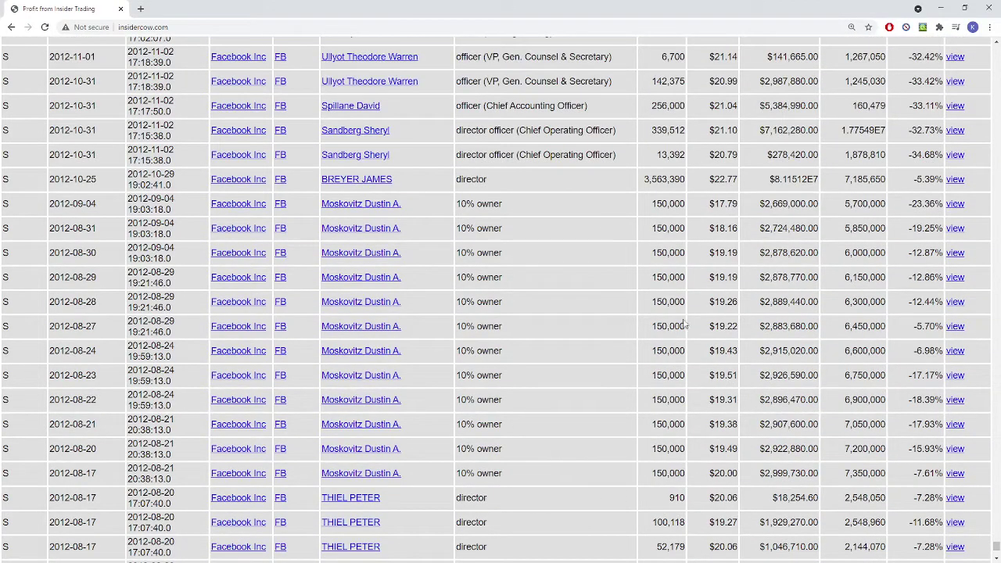
{"action": "scroll", "coordinate": [767, 294], "scroll_direction": "up", "scroll_amount": 15}
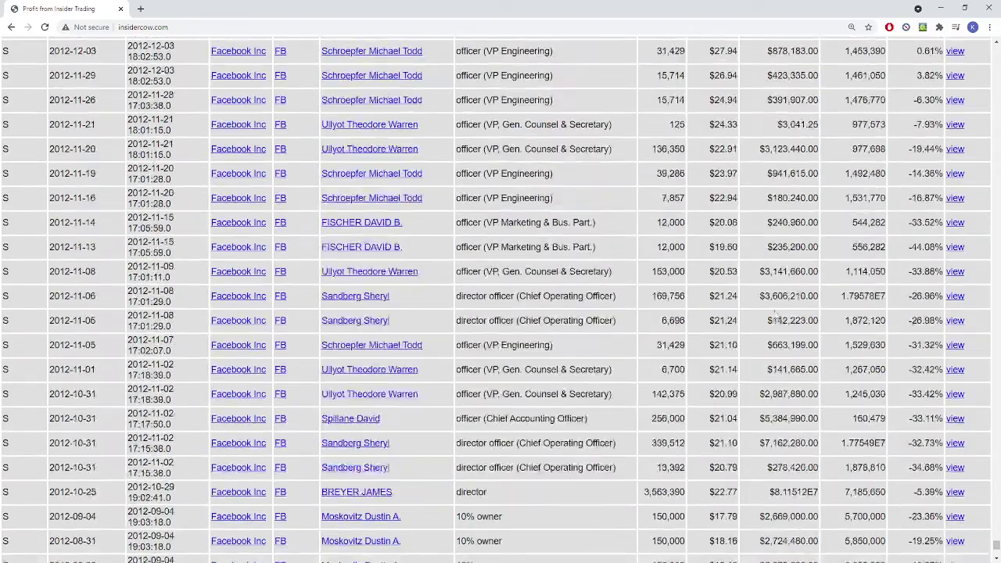
{"action": "scroll", "coordinate": [773, 356], "scroll_direction": "down", "scroll_amount": 15}
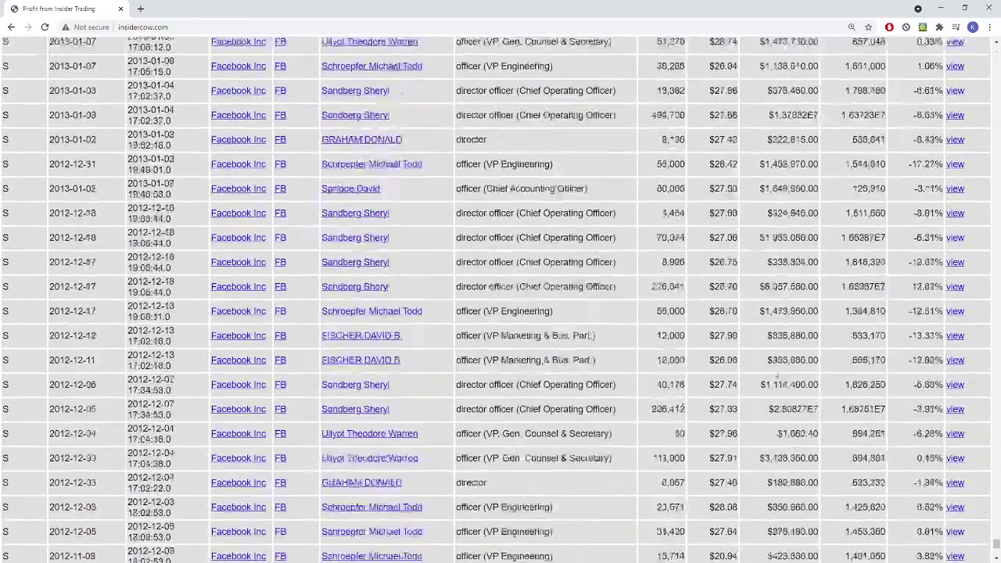
{"action": "scroll", "coordinate": [148, 395], "scroll_direction": "up", "scroll_amount": 1}
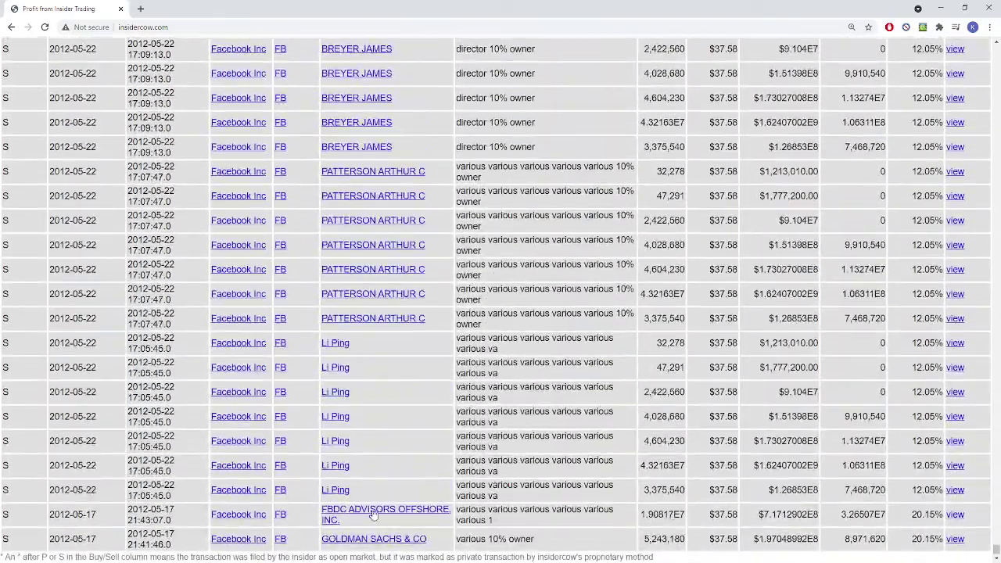
{"action": "scroll", "coordinate": [384, 519], "scroll_direction": "down", "scroll_amount": 1}
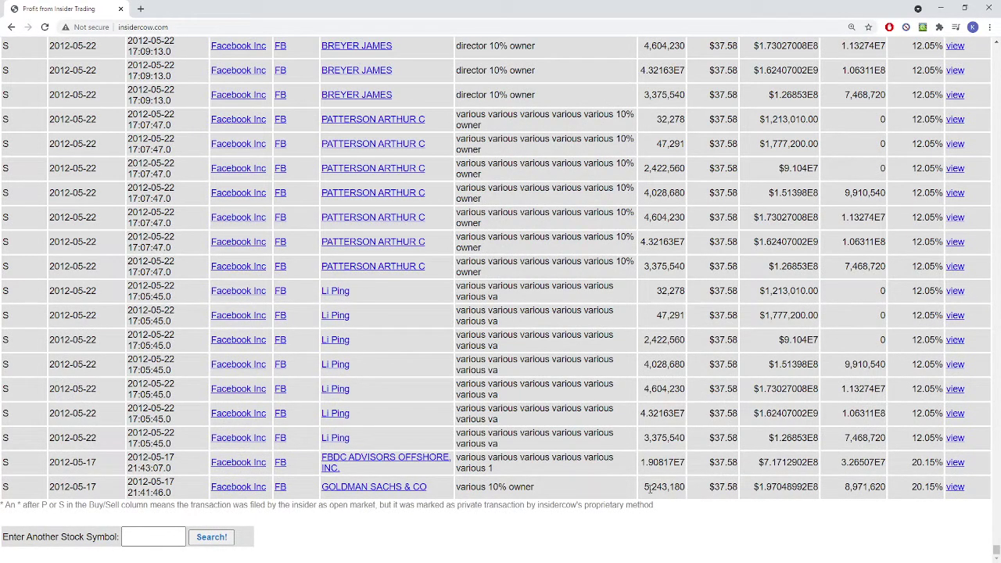
- Highlight the total proceeds and share amount of Goldman Sachs & Co's 2012-05-17 sale, clearing the highlighting
{"action": "left_click_drag", "start_coordinate": [644, 488], "coordinate": [678, 487]}
{"action": "left_click_drag", "start_coordinate": [813, 487], "coordinate": [749, 491]}
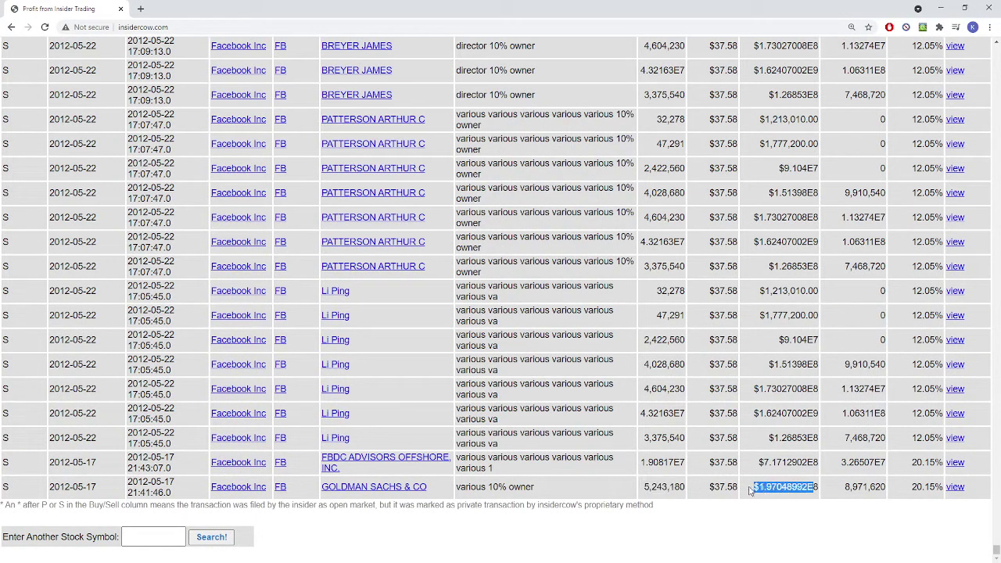
{"action": "left_click", "coordinate": [729, 488]}
{"action": "left_click_drag", "start_coordinate": [686, 487], "coordinate": [642, 490]}
{"action": "left_click", "coordinate": [640, 491]}
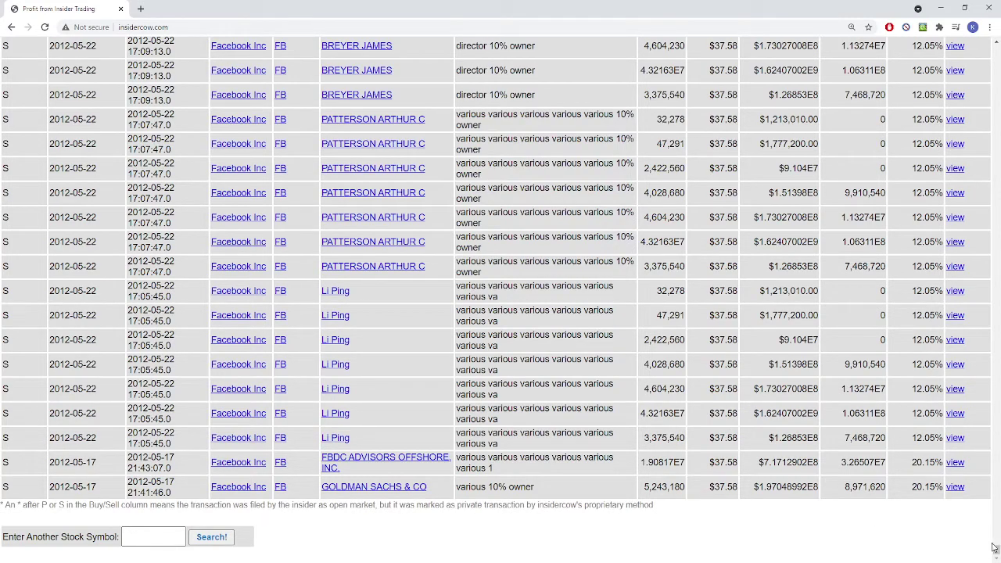
- Return to the newest FB entries and highlight the shares-owned figures of the CEO's 2021-06-02 sales, clearing the highlighting
{"action": "left_click_drag", "start_coordinate": [994, 548], "coordinate": [996, 45]}
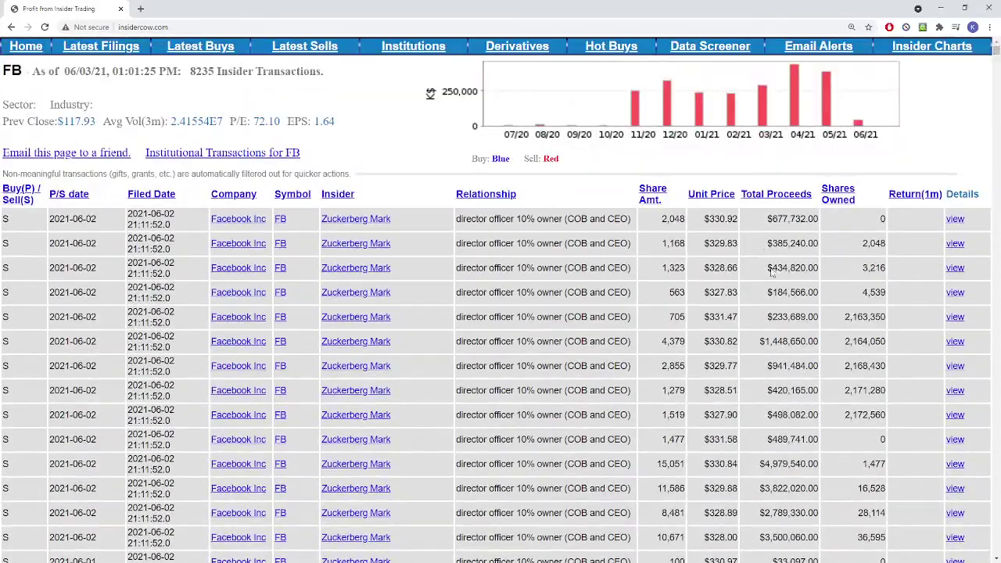
{"action": "scroll", "coordinate": [704, 317], "scroll_direction": "down", "scroll_amount": 3}
{"action": "scroll", "coordinate": [764, 301], "scroll_direction": "up", "scroll_amount": 3}
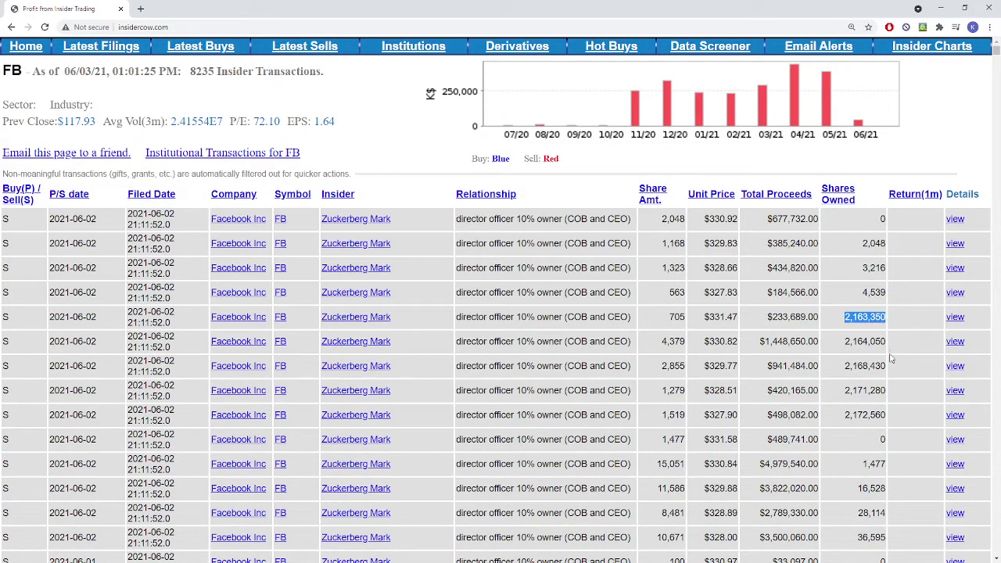
{"action": "left_click", "coordinate": [891, 357]}
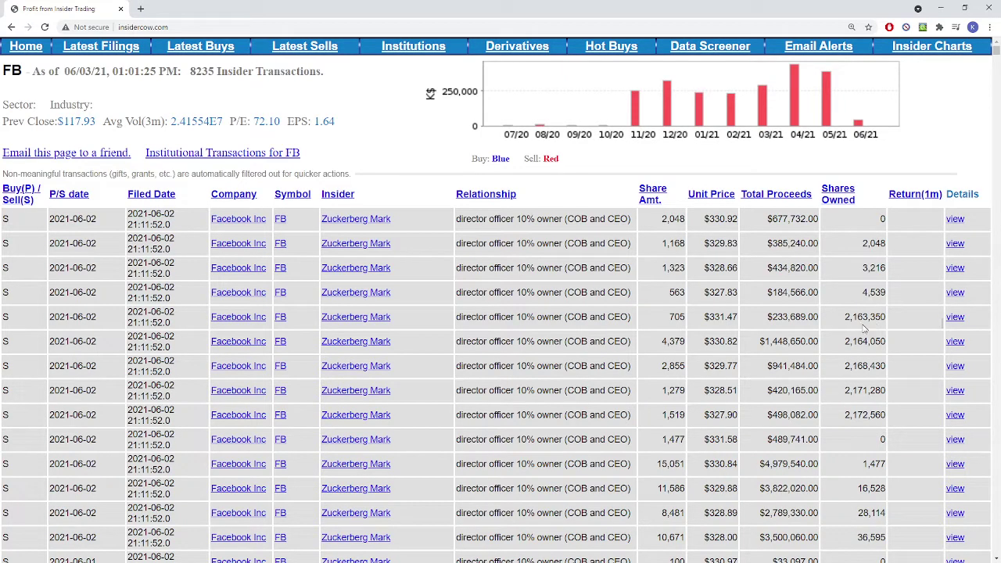
{"action": "left_click_drag", "start_coordinate": [846, 316], "coordinate": [894, 327]}
{"action": "left_click", "coordinate": [894, 327]}
{"action": "left_click_drag", "start_coordinate": [864, 293], "coordinate": [891, 299]}
{"action": "left_click", "coordinate": [888, 313]}
- Check the shares-owned figures of the CEO's 2021-06-01 sales and return to the FB transaction summary
{"action": "scroll", "coordinate": [887, 313], "scroll_direction": "down", "scroll_amount": 1}
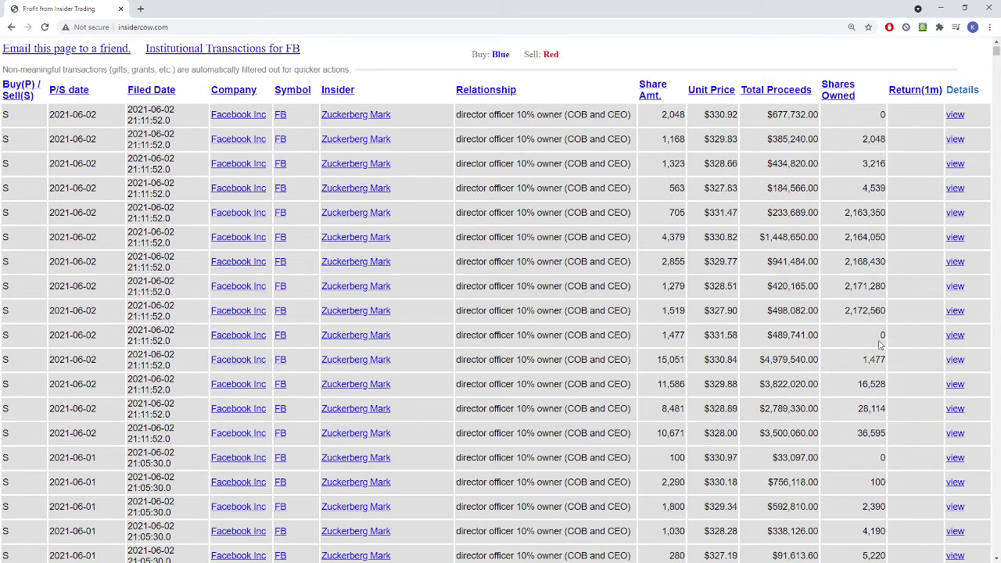
{"action": "scroll", "coordinate": [879, 337], "scroll_direction": "down", "scroll_amount": 2}
{"action": "left_click_drag", "start_coordinate": [839, 429], "coordinate": [882, 462]}
{"action": "left_click", "coordinate": [890, 430]}
{"action": "left_click", "coordinate": [882, 462]}
{"action": "scroll", "coordinate": [872, 470], "scroll_direction": "down", "scroll_amount": 1}
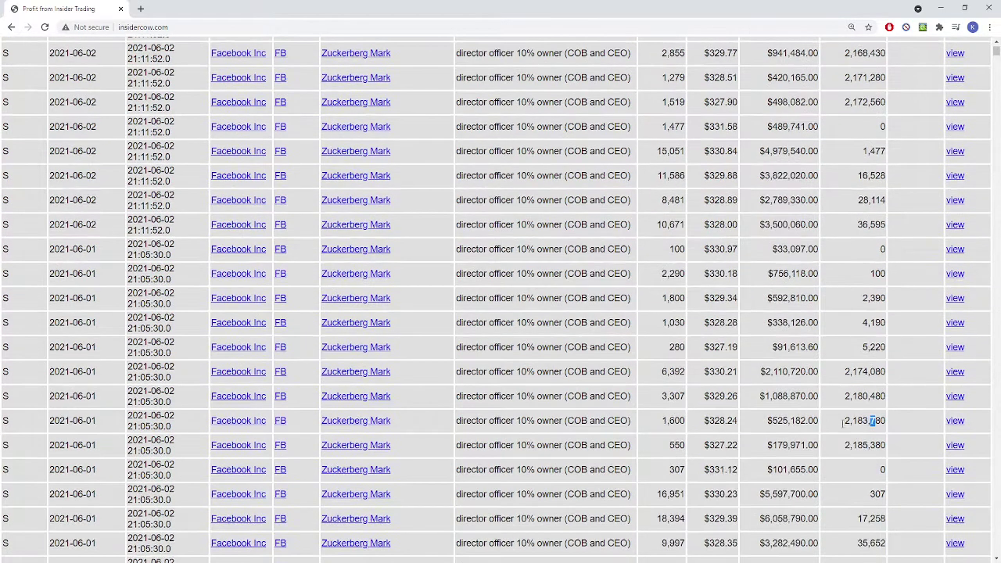
{"action": "scroll", "coordinate": [759, 347], "scroll_direction": "up", "scroll_amount": 5}
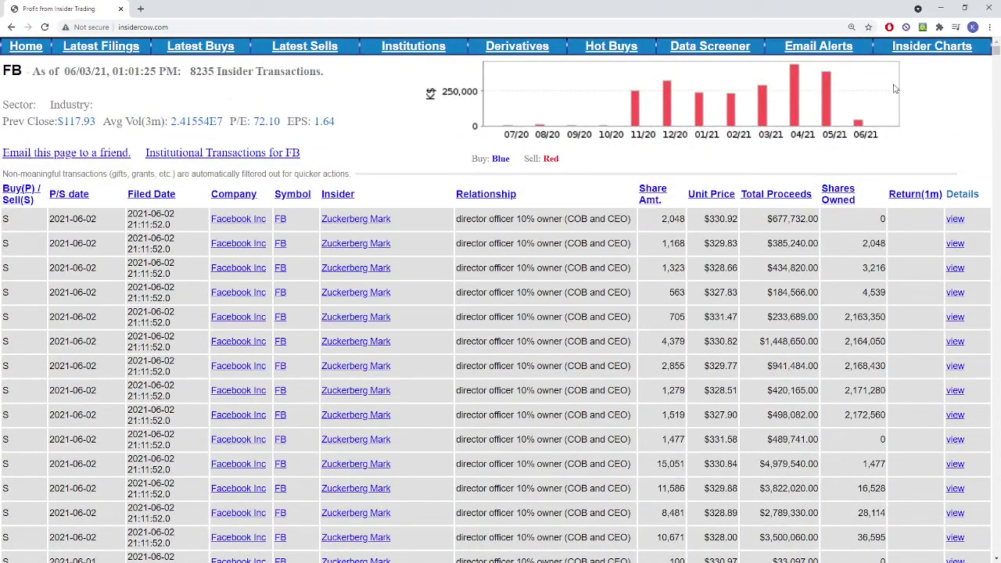
- Go back to the InsiderCow home page and search for insider transactions of TSLA
{"action": "left_click", "coordinate": [24, 47]}
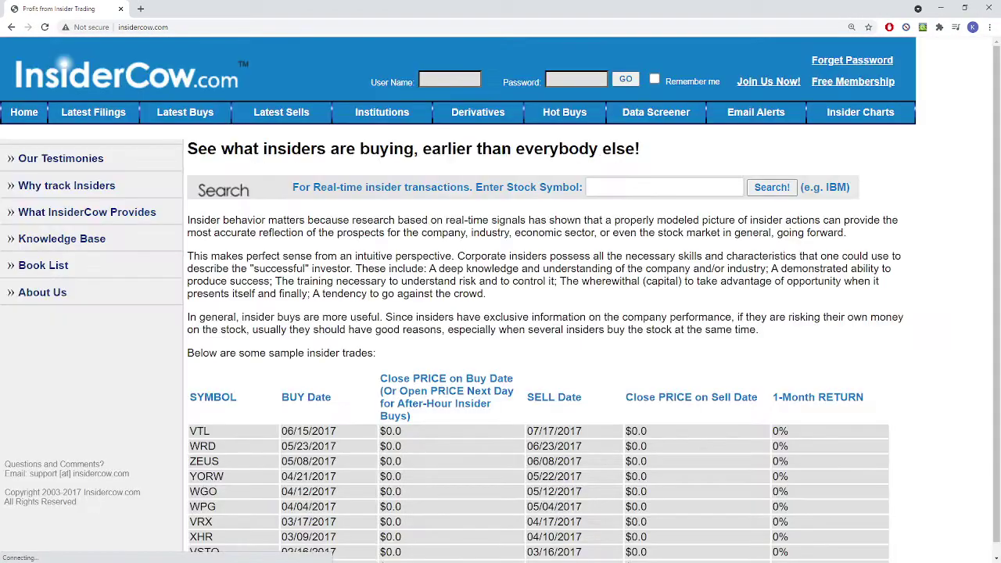
{"action": "left_click", "coordinate": [665, 186]}
{"action": "type", "text": "tsla"}
{"action": "key", "text": "Return"}
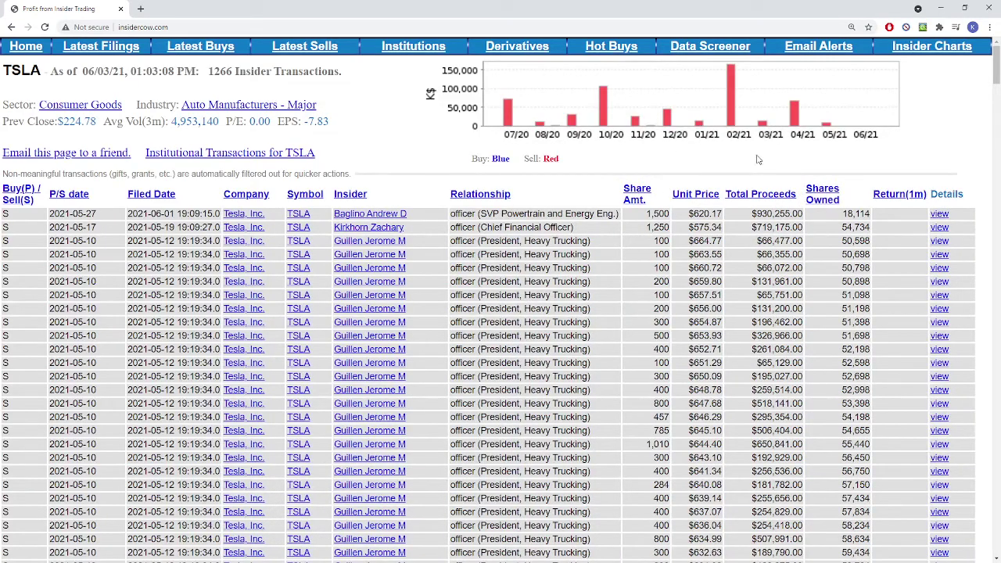
- Examine the TSLA insider transactions from May 2021 back to the July 2020 sales at the end of the list
{"action": "scroll", "coordinate": [743, 150], "scroll_direction": "down", "scroll_amount": 1}
{"action": "key", "text": "ctrl+plus"}
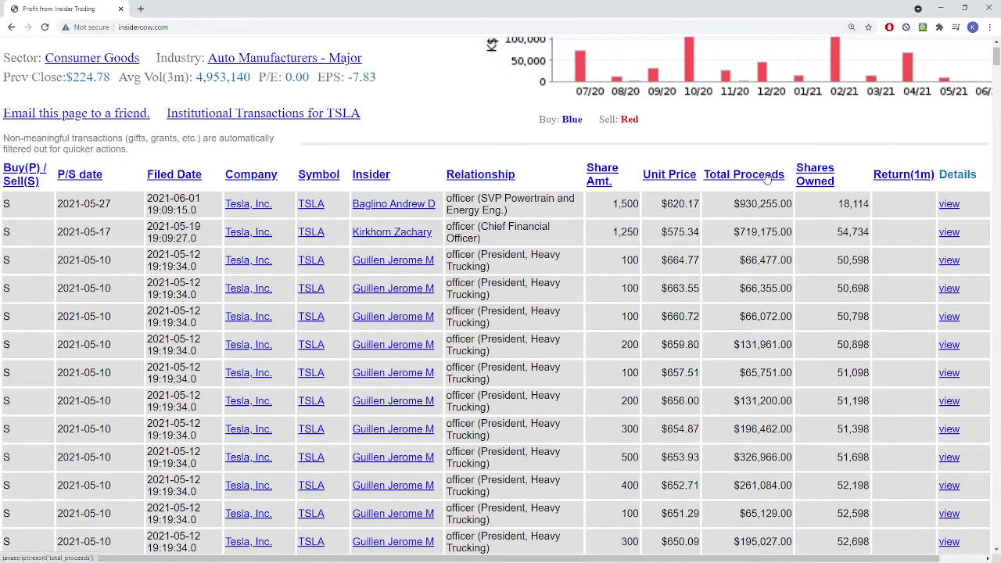
{"action": "key", "text": "ctrl+minus"}
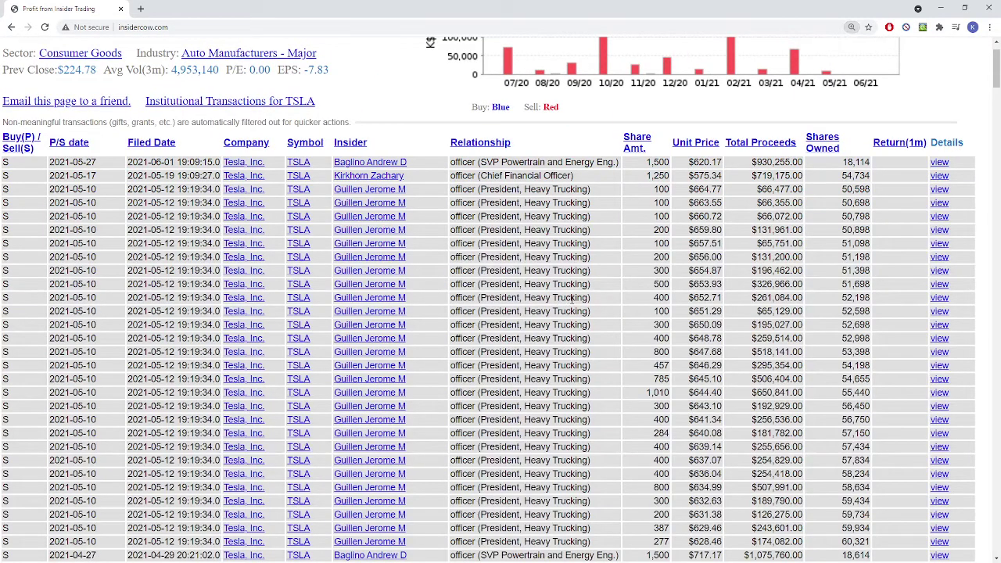
{"action": "scroll", "coordinate": [615, 313], "scroll_direction": "down", "scroll_amount": 6}
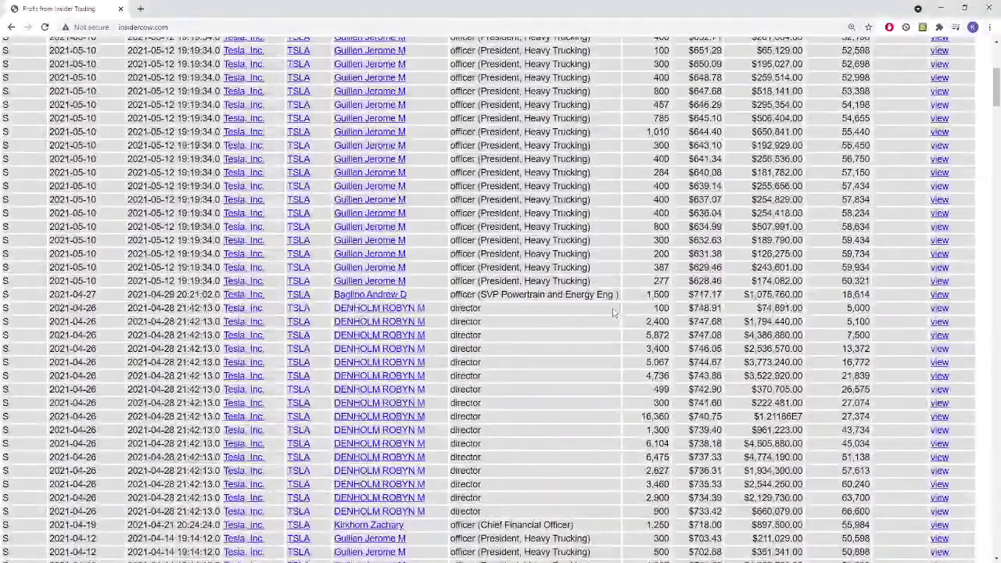
{"action": "scroll", "coordinate": [614, 305], "scroll_direction": "down", "scroll_amount": 5}
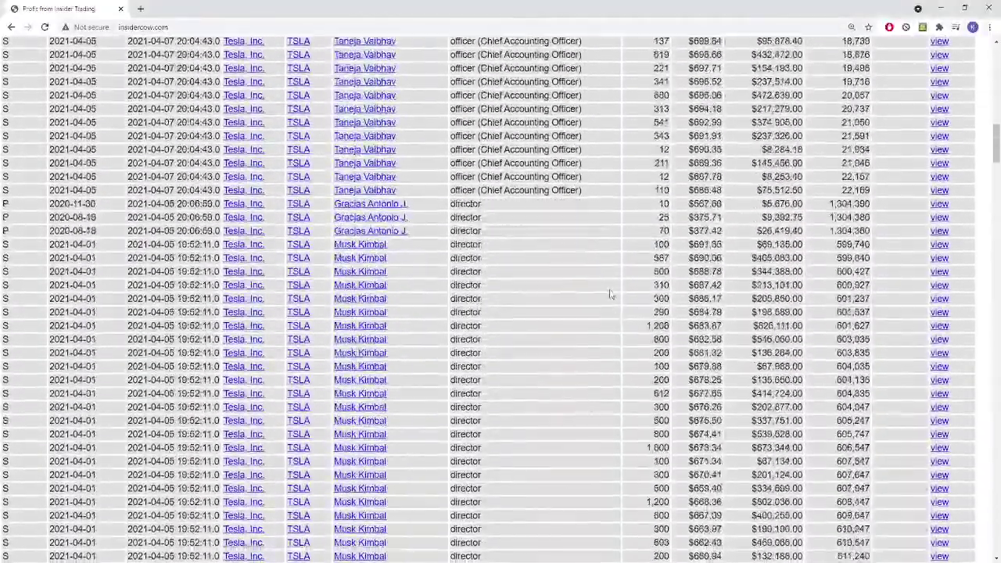
{"action": "scroll", "coordinate": [611, 295], "scroll_direction": "down", "scroll_amount": 8}
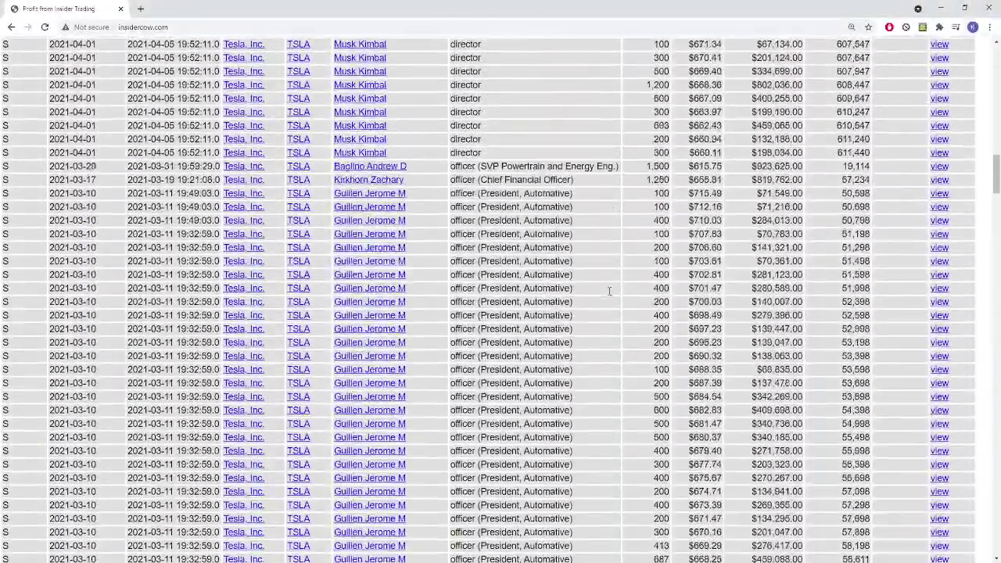
{"action": "scroll", "coordinate": [606, 308], "scroll_direction": "down", "scroll_amount": 5}
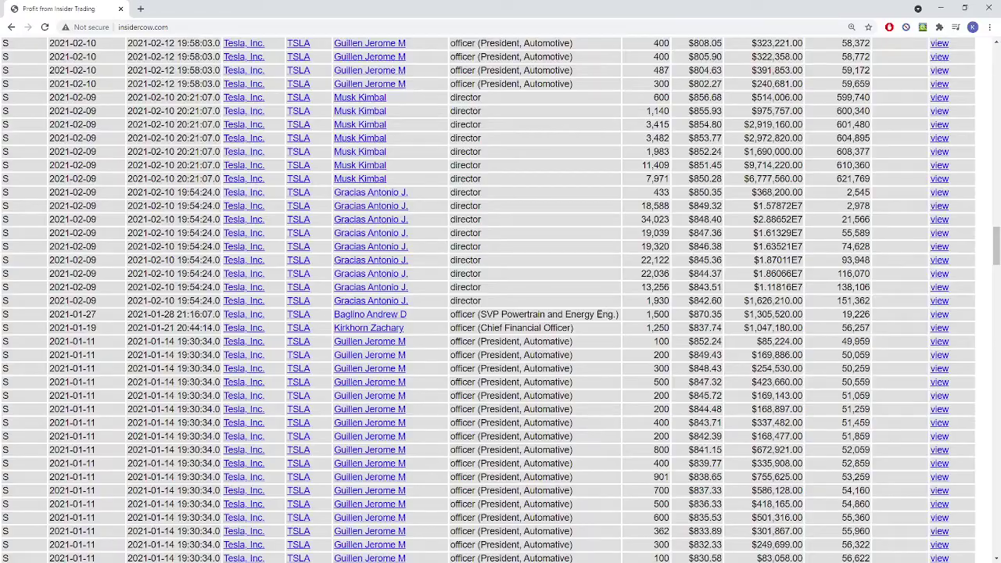
{"action": "scroll", "coordinate": [601, 325], "scroll_direction": "down", "scroll_amount": 12}
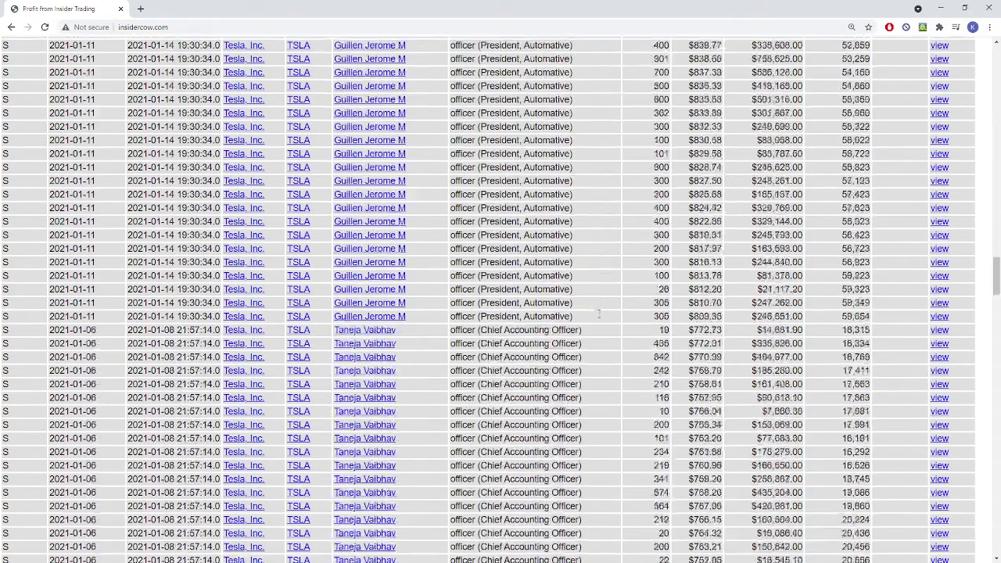
{"action": "scroll", "coordinate": [602, 328], "scroll_direction": "down", "scroll_amount": 15}
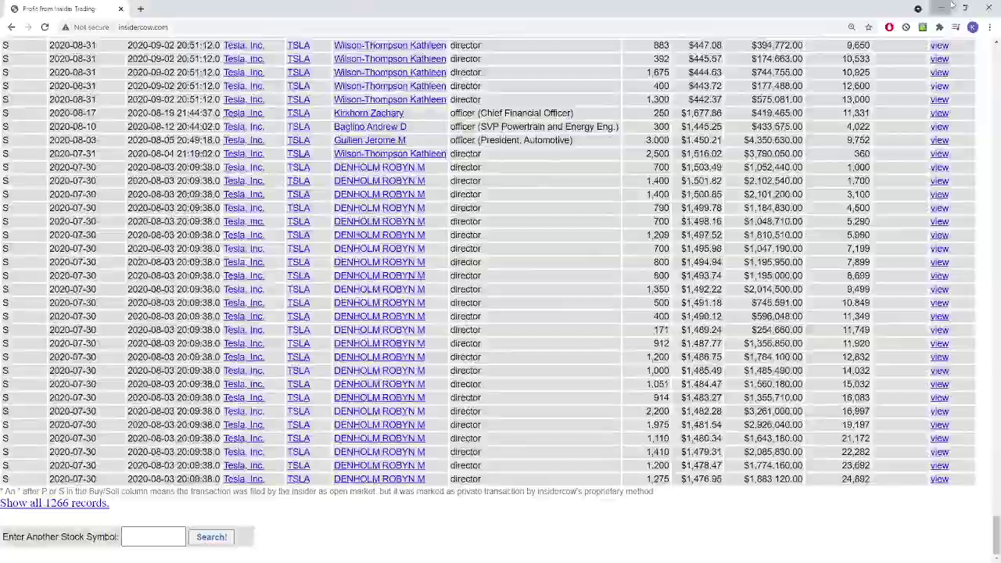
- Switch to TradingView and inspect the recent FB weekly candles around the 330.18 horizontal ray
{"action": "left_click", "coordinate": [950, 6]}
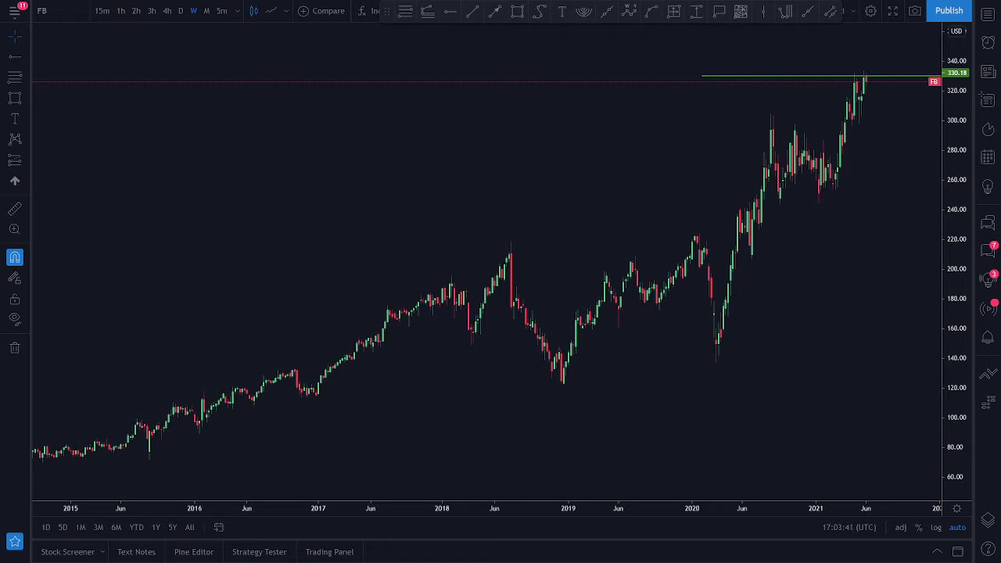
{"action": "scroll", "coordinate": [648, 380], "scroll_direction": "up", "scroll_amount": 5}
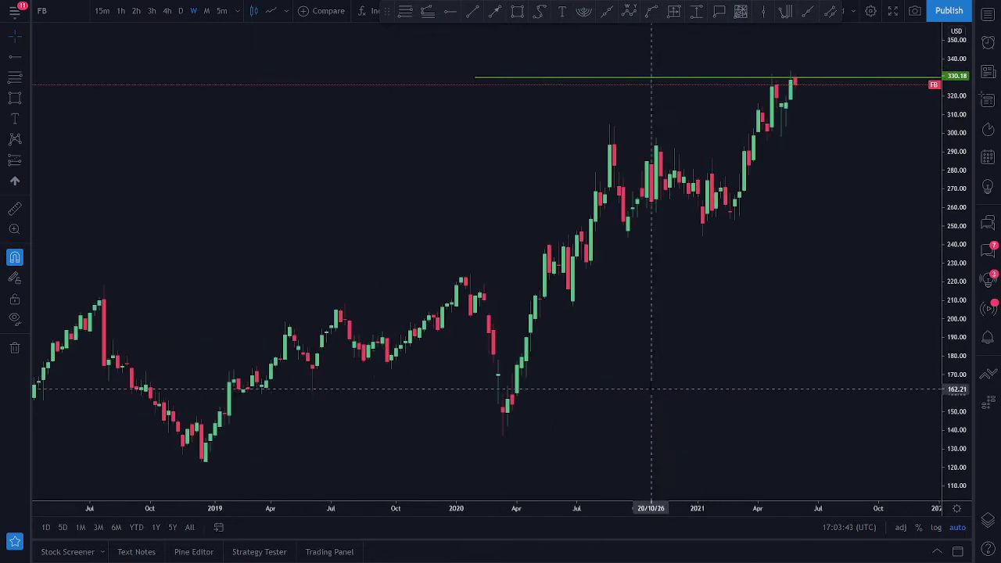
{"action": "scroll", "coordinate": [708, 335], "scroll_direction": "up", "scroll_amount": 2}
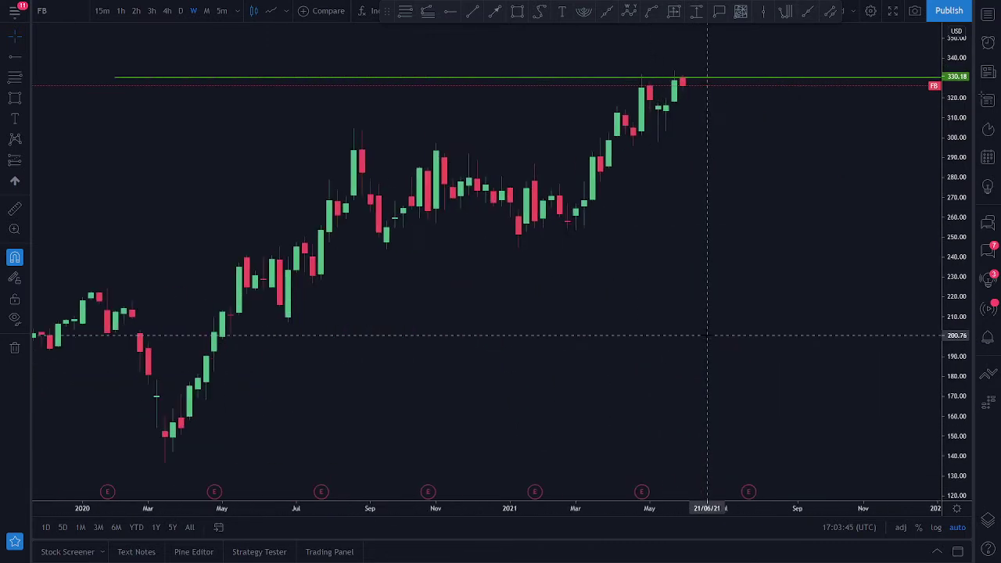
{"action": "scroll", "coordinate": [726, 250], "scroll_direction": "down", "scroll_amount": 2}
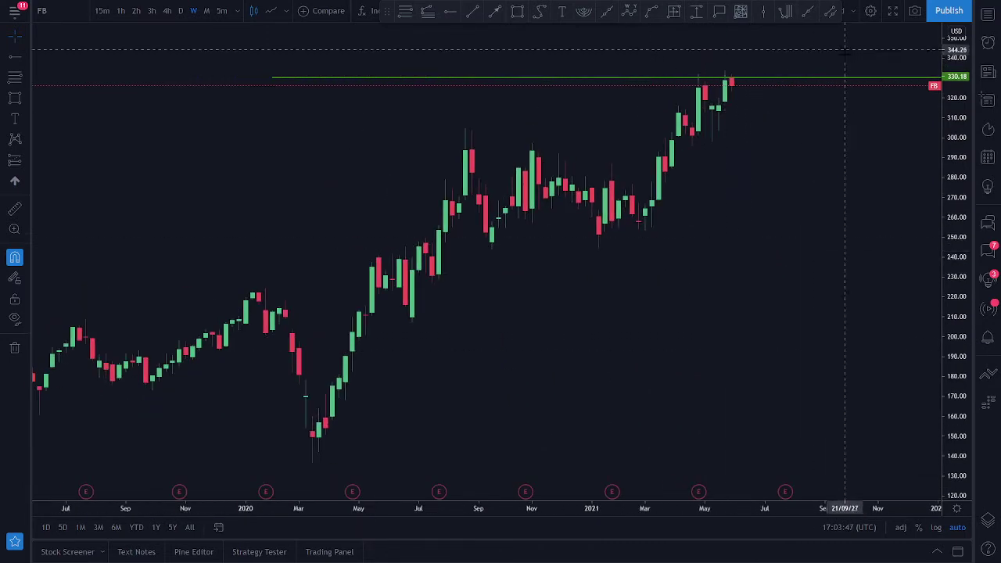
{"action": "scroll", "coordinate": [852, 299], "scroll_direction": "up", "scroll_amount": 2}
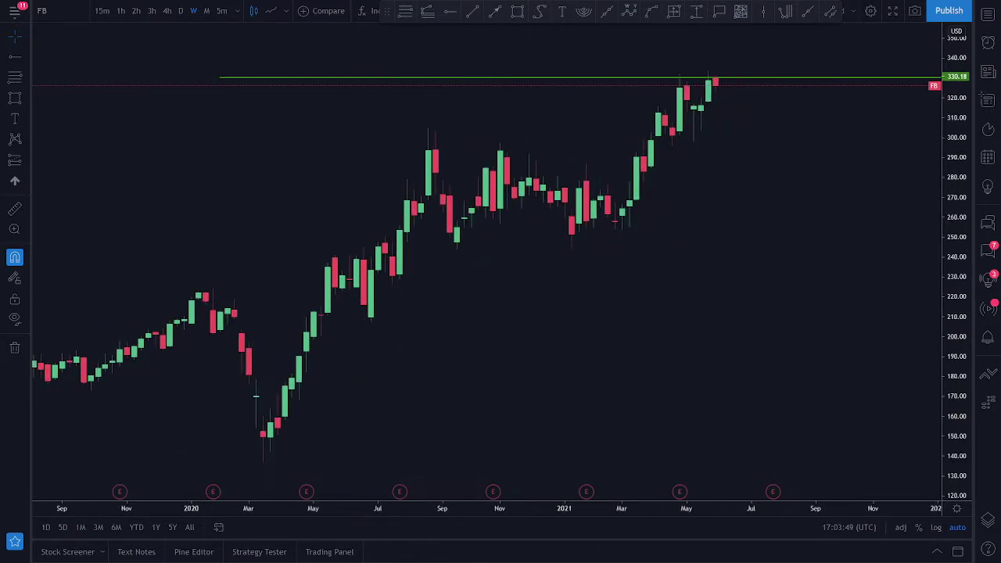